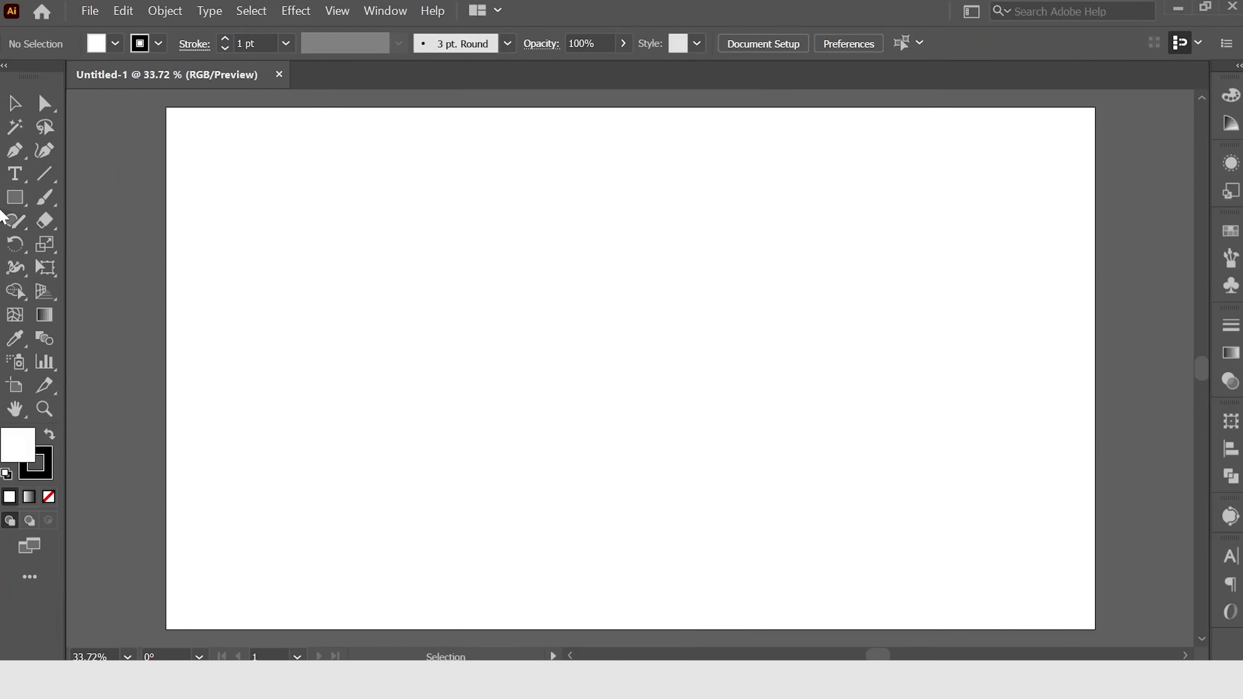
Step: Switch to the Ellipse Tool from the Rectangle tool flyout
{"action": "left_click_drag", "start_coordinate": [18, 205], "coordinate": [89, 235]}
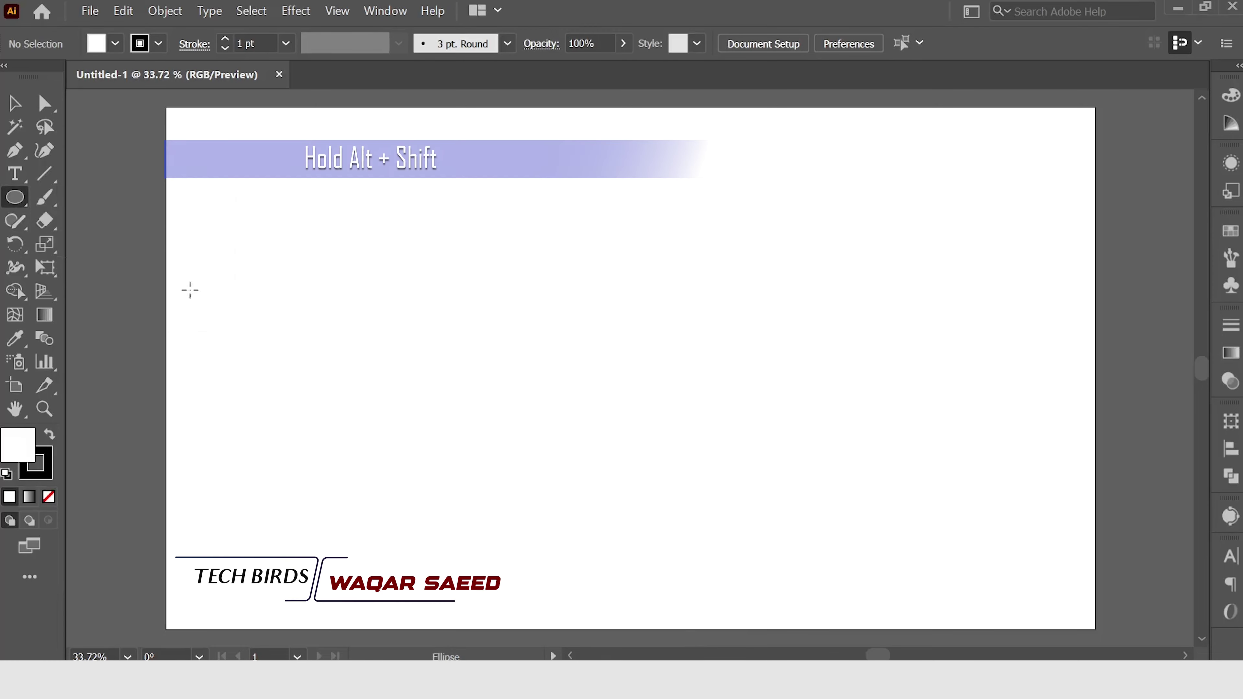
Step: Draw a circle from the artboard centre and Alt-drag its side handle inward into a tall ellipse
{"action": "left_click_drag", "start_coordinate": [633, 373], "coordinate": [799, 536]}
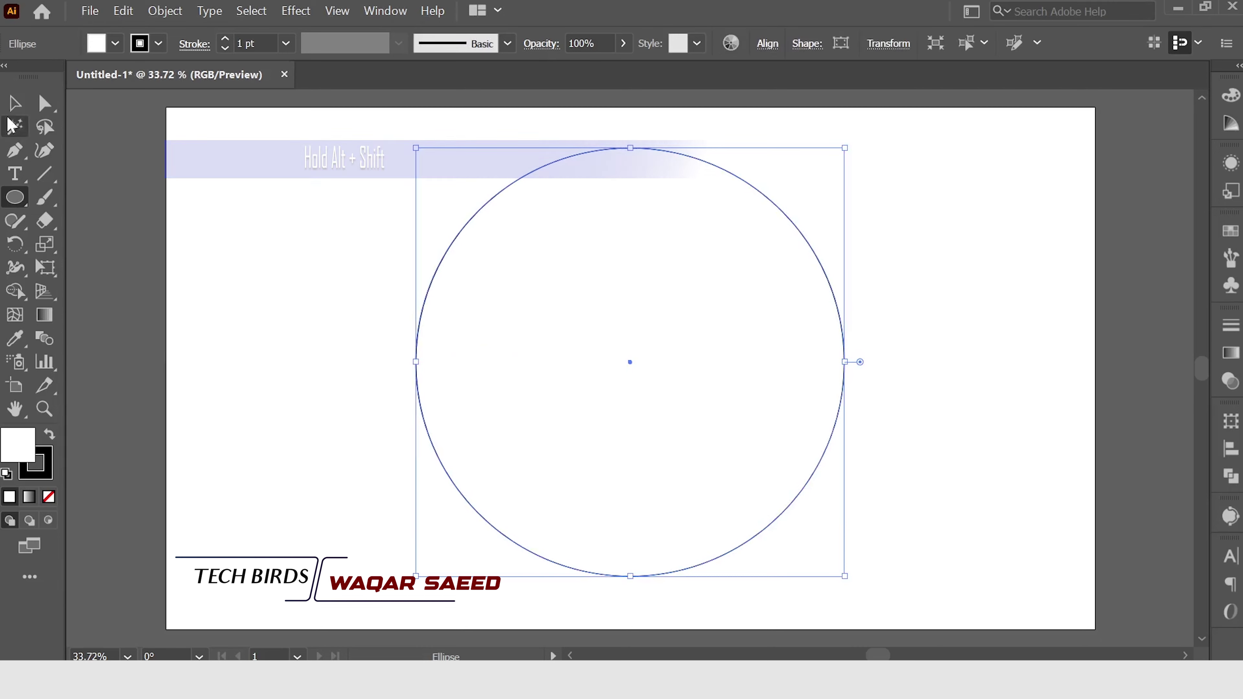
{"action": "key", "text": "v"}
{"action": "left_click_drag", "start_coordinate": [849, 362], "coordinate": [791, 362]}
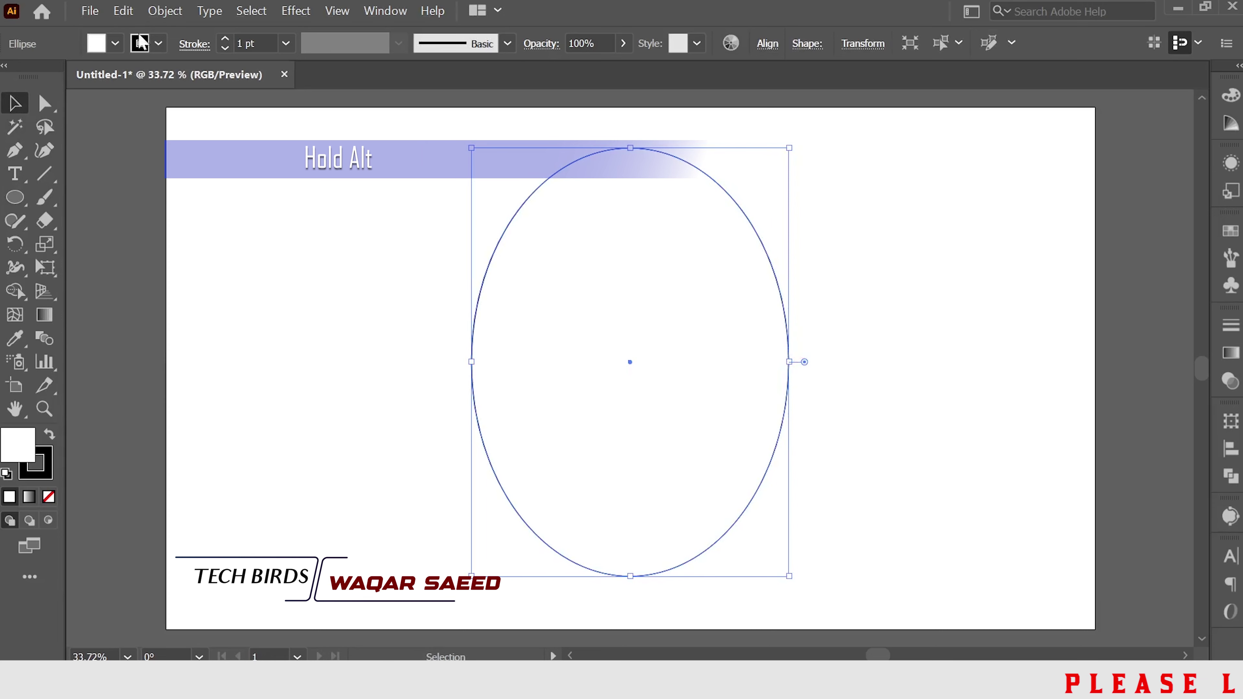
{"action": "left_click", "coordinate": [165, 11]}
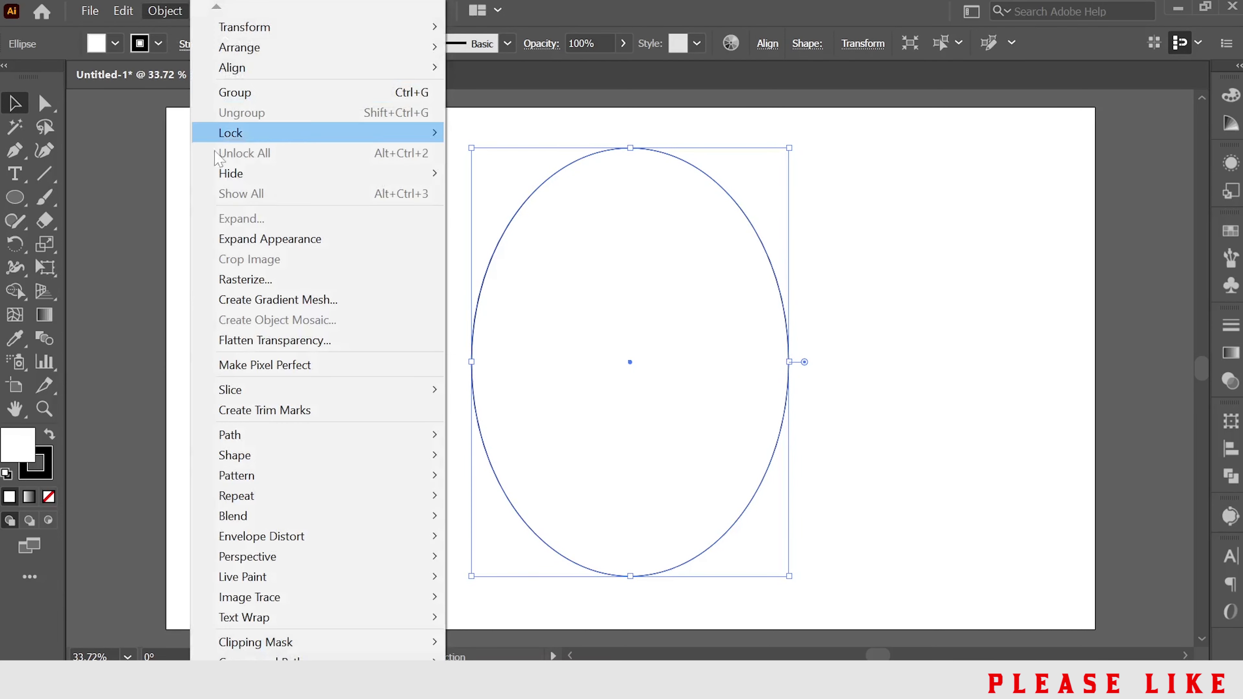
{"action": "mouse_move", "coordinate": [229, 435]}
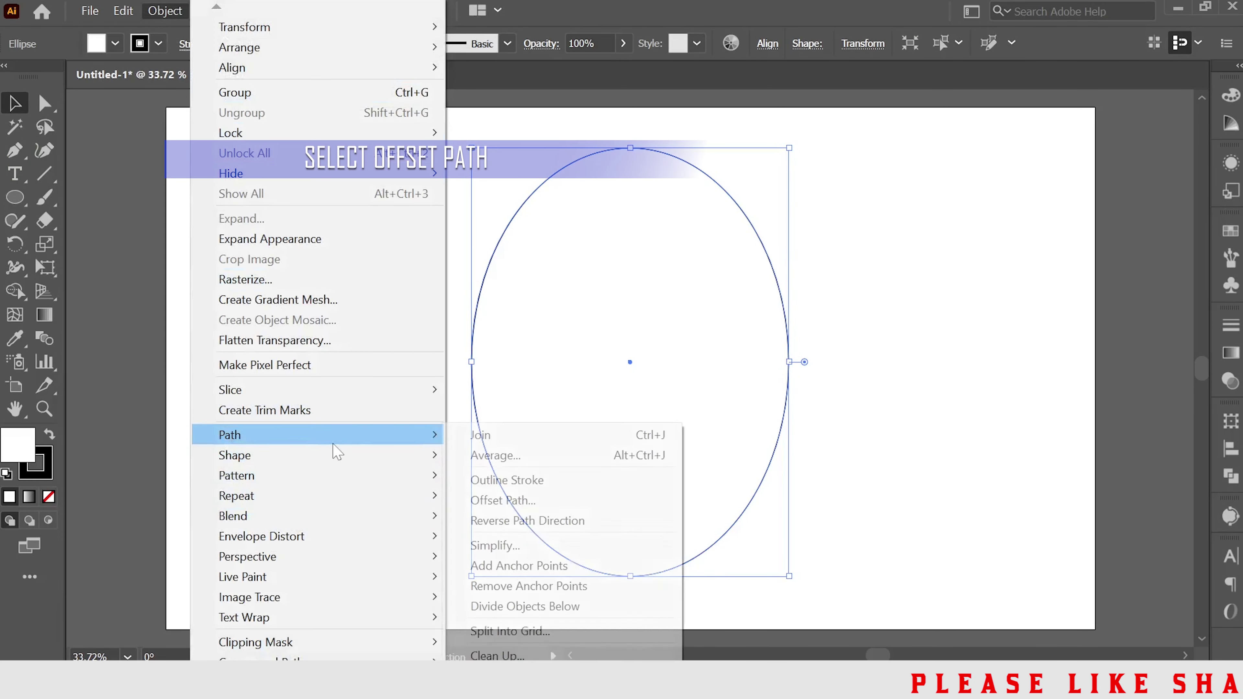
Step: Create an inner ellipse with Offset Path at -81 px, then select both ellipses
{"action": "left_click", "coordinate": [504, 500]}
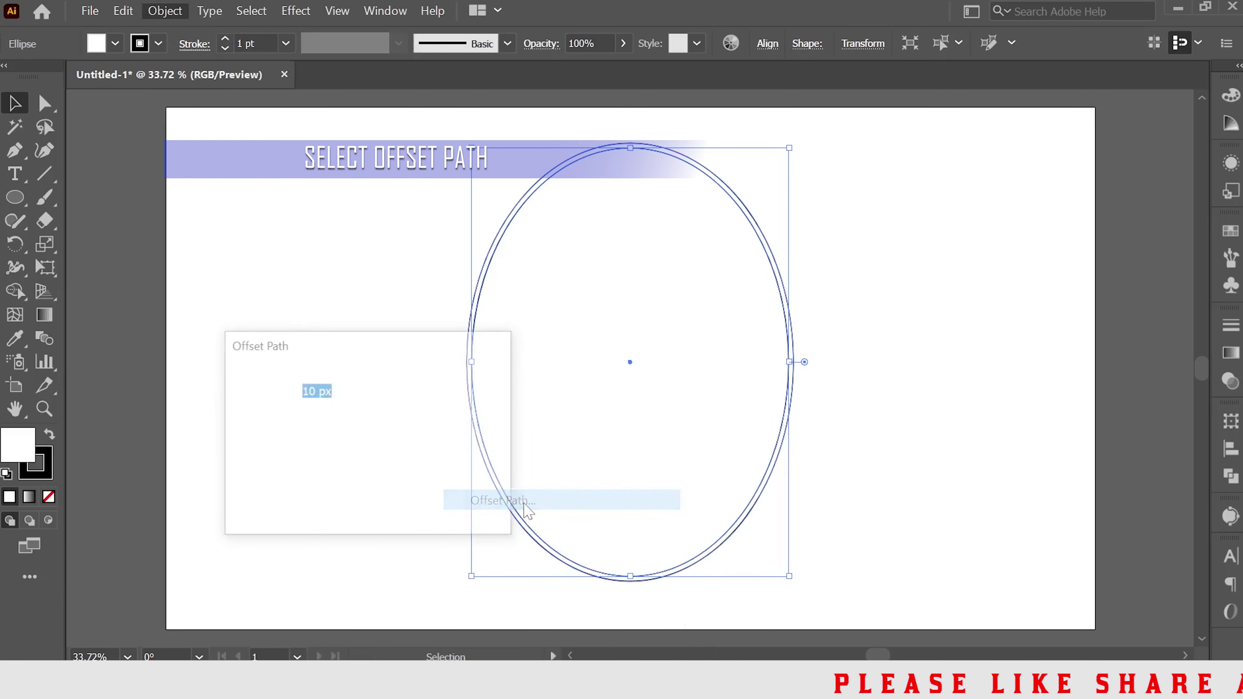
{"action": "scroll", "coordinate": [346, 387], "scroll_direction": "down", "scroll_amount": 9}
{"action": "scroll", "coordinate": [345, 386], "scroll_direction": "down", "scroll_amount": 9}
{"action": "scroll", "coordinate": [343, 385], "scroll_direction": "down", "scroll_amount": 9}
{"action": "scroll", "coordinate": [342, 384], "scroll_direction": "down", "scroll_amount": 9}
{"action": "scroll", "coordinate": [342, 384], "scroll_direction": "down", "scroll_amount": 9}
{"action": "scroll", "coordinate": [341, 385], "scroll_direction": "down", "scroll_amount": 9}
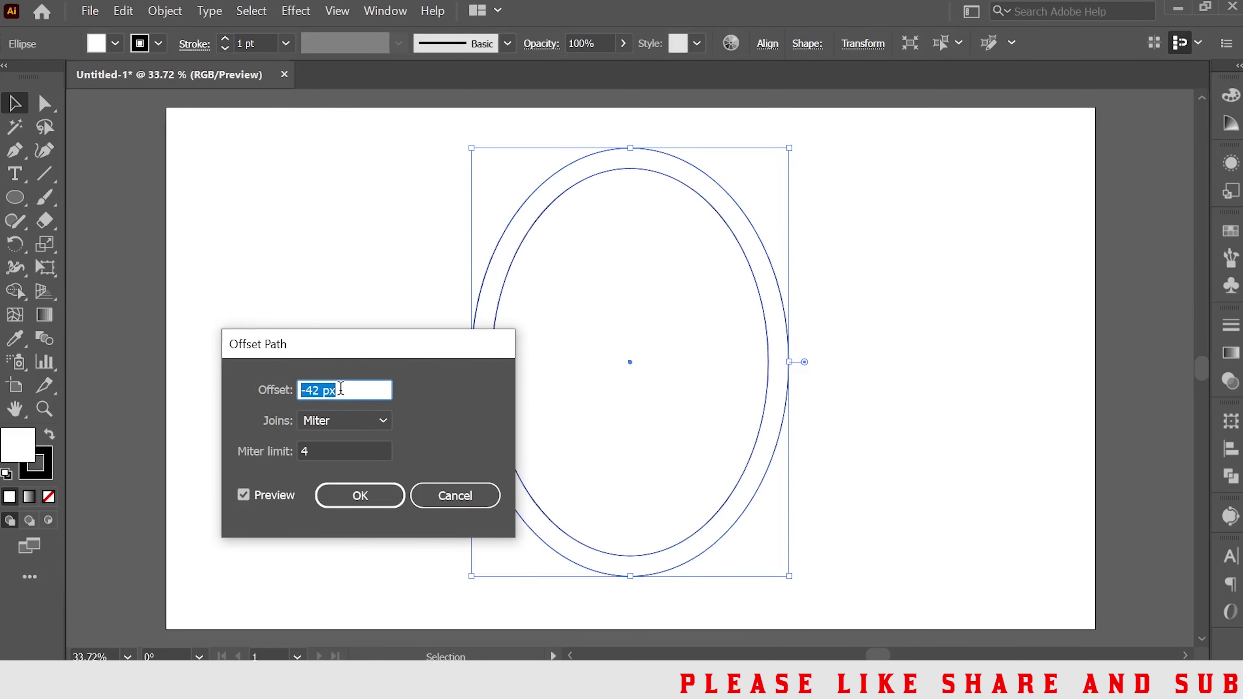
{"action": "scroll", "coordinate": [342, 386], "scroll_direction": "down", "scroll_amount": 9}
{"action": "scroll", "coordinate": [341, 387], "scroll_direction": "down", "scroll_amount": 9}
{"action": "scroll", "coordinate": [341, 388], "scroll_direction": "down", "scroll_amount": 5}
{"action": "scroll", "coordinate": [341, 388], "scroll_direction": "down", "scroll_amount": 5}
{"action": "scroll", "coordinate": [341, 387], "scroll_direction": "down", "scroll_amount": 5}
{"action": "scroll", "coordinate": [341, 388], "scroll_direction": "down", "scroll_amount": 6}
{"action": "scroll", "coordinate": [341, 388], "scroll_direction": "up", "scroll_amount": 2}
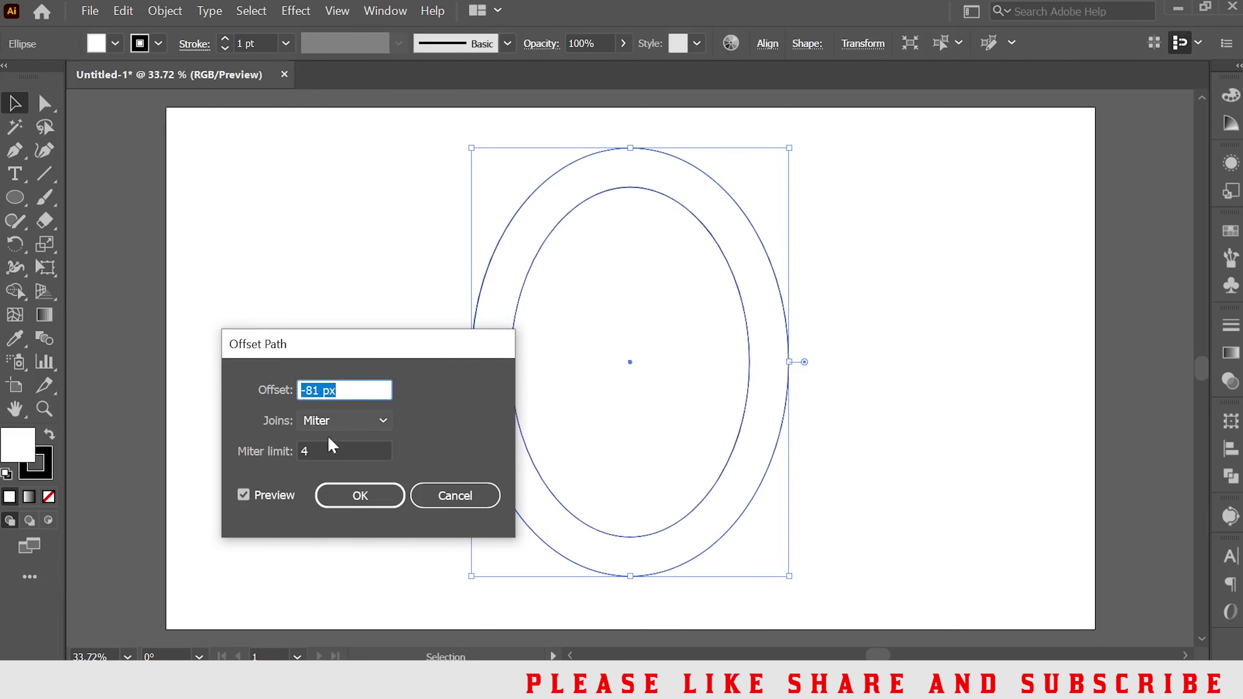
{"action": "left_click", "coordinate": [334, 498]}
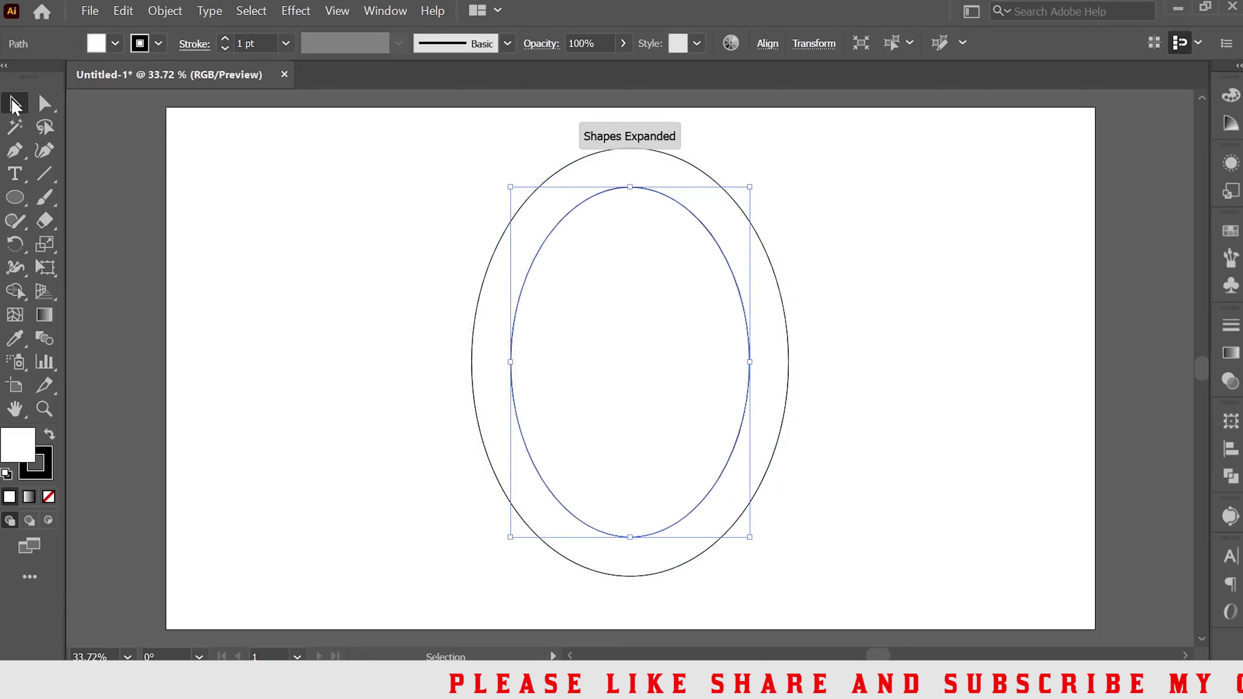
{"action": "left_click_drag", "start_coordinate": [325, 167], "coordinate": [851, 471]}
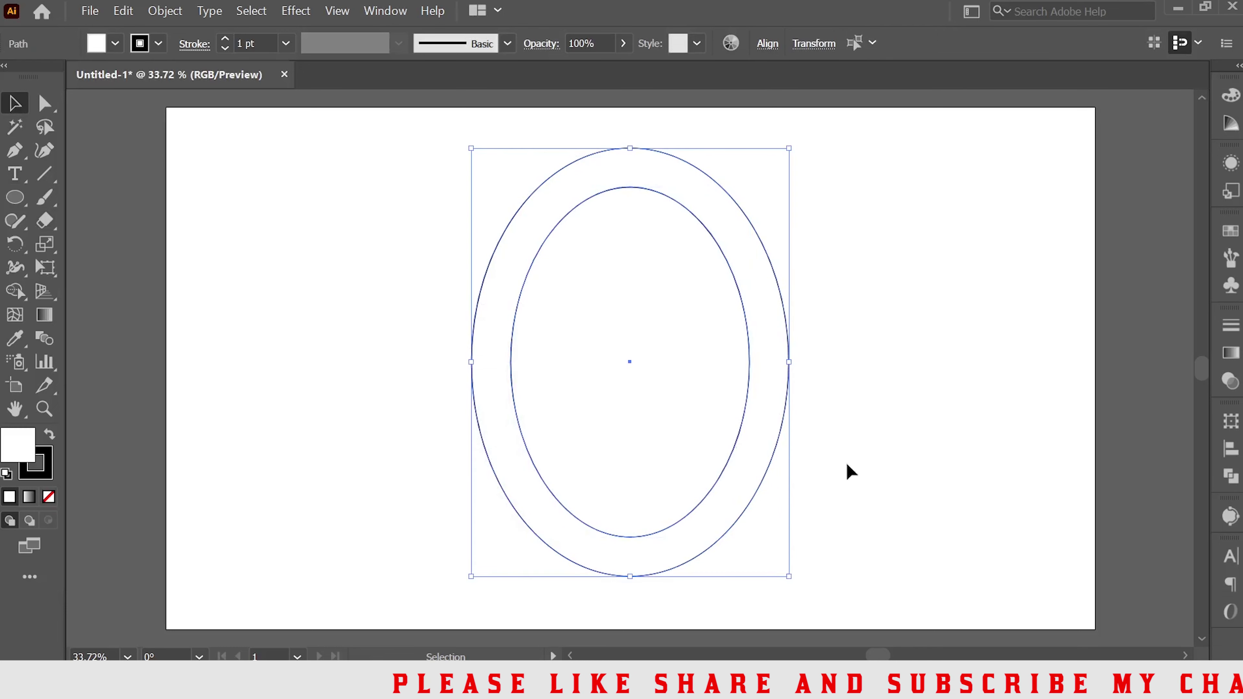
Step: Set the fill of both ellipses to None
{"action": "left_click", "coordinate": [118, 44]}
{"action": "left_click", "coordinate": [8, 77]}
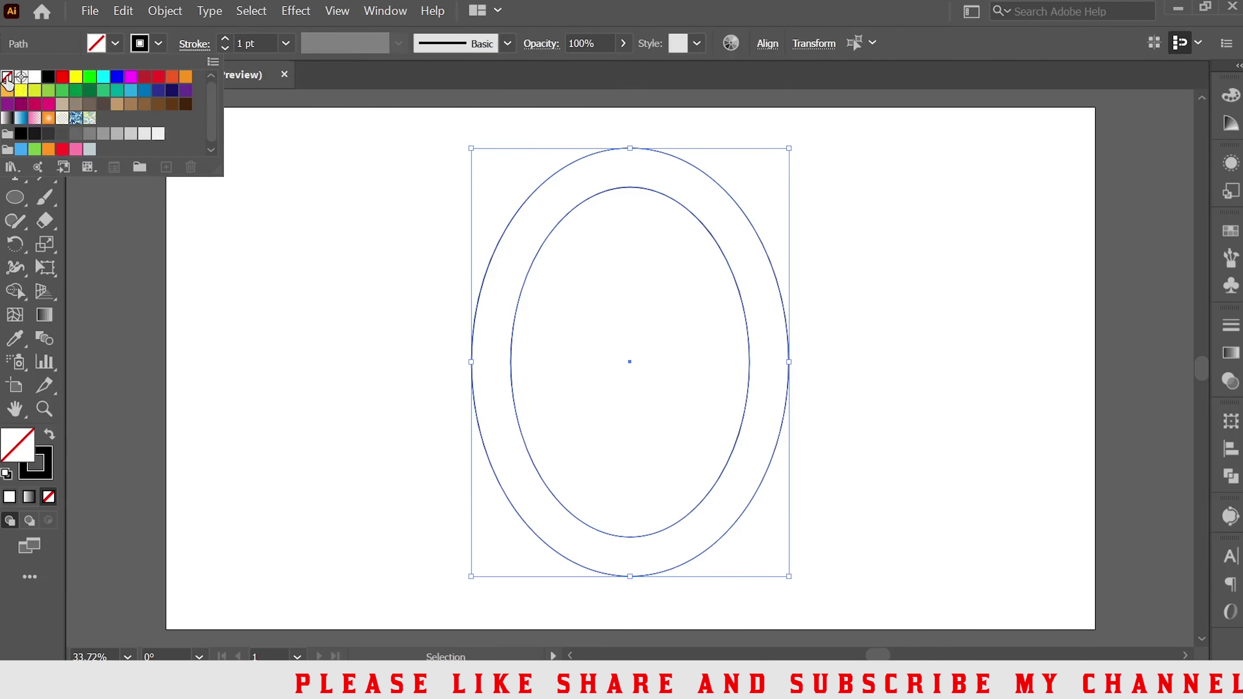
{"action": "left_click", "coordinate": [224, 280]}
{"action": "left_click", "coordinate": [351, 314]}
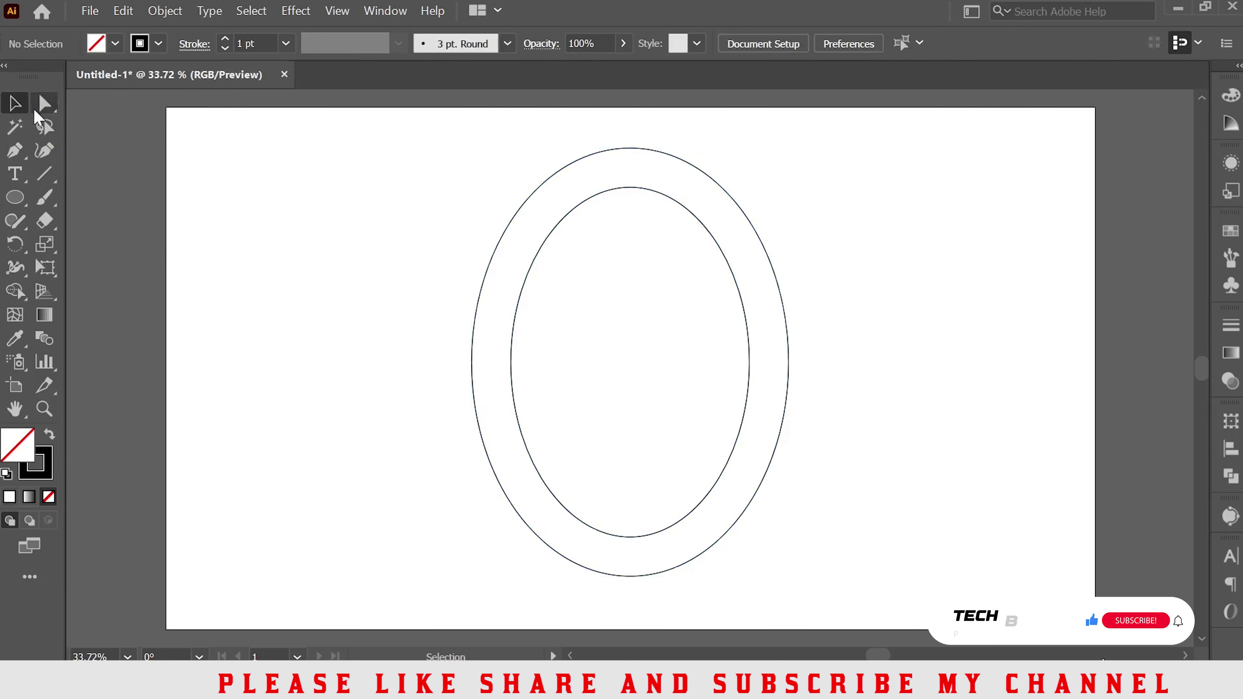
Step: Copy the ring, paste it in place, and drag the duplicate to the right
{"action": "left_click_drag", "start_coordinate": [444, 189], "coordinate": [549, 288]}
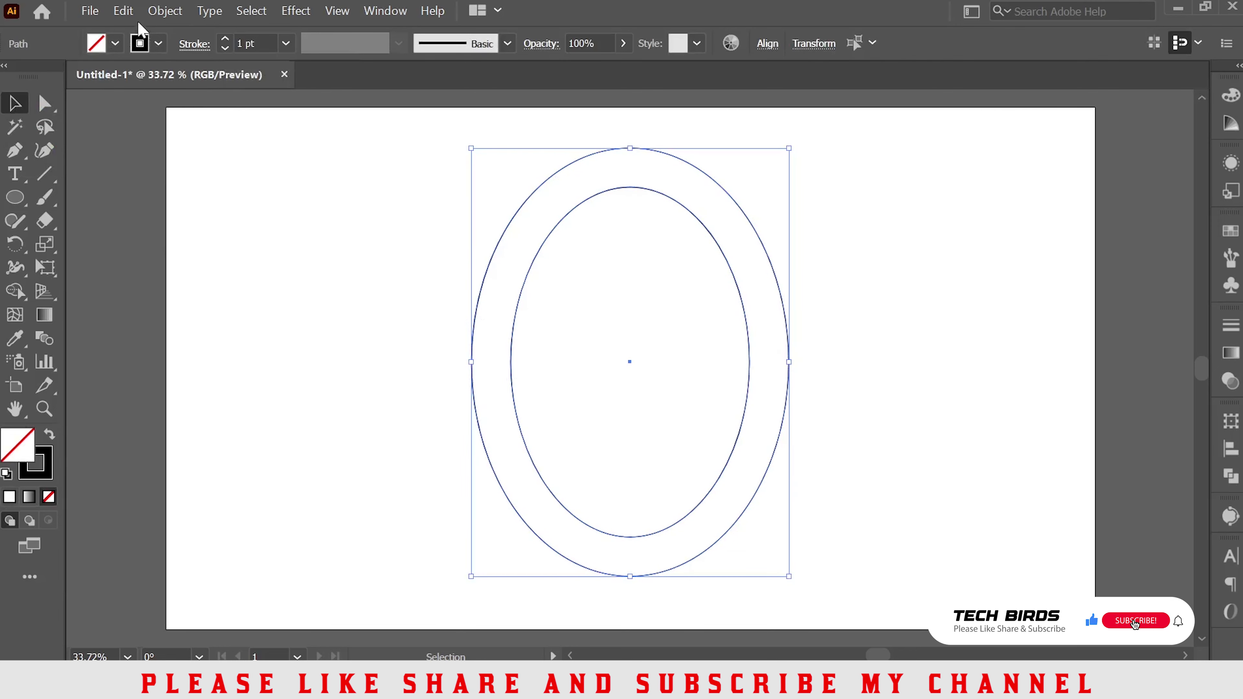
{"action": "left_click", "coordinate": [123, 11]}
{"action": "left_click", "coordinate": [130, 97]}
{"action": "left_click", "coordinate": [122, 11]}
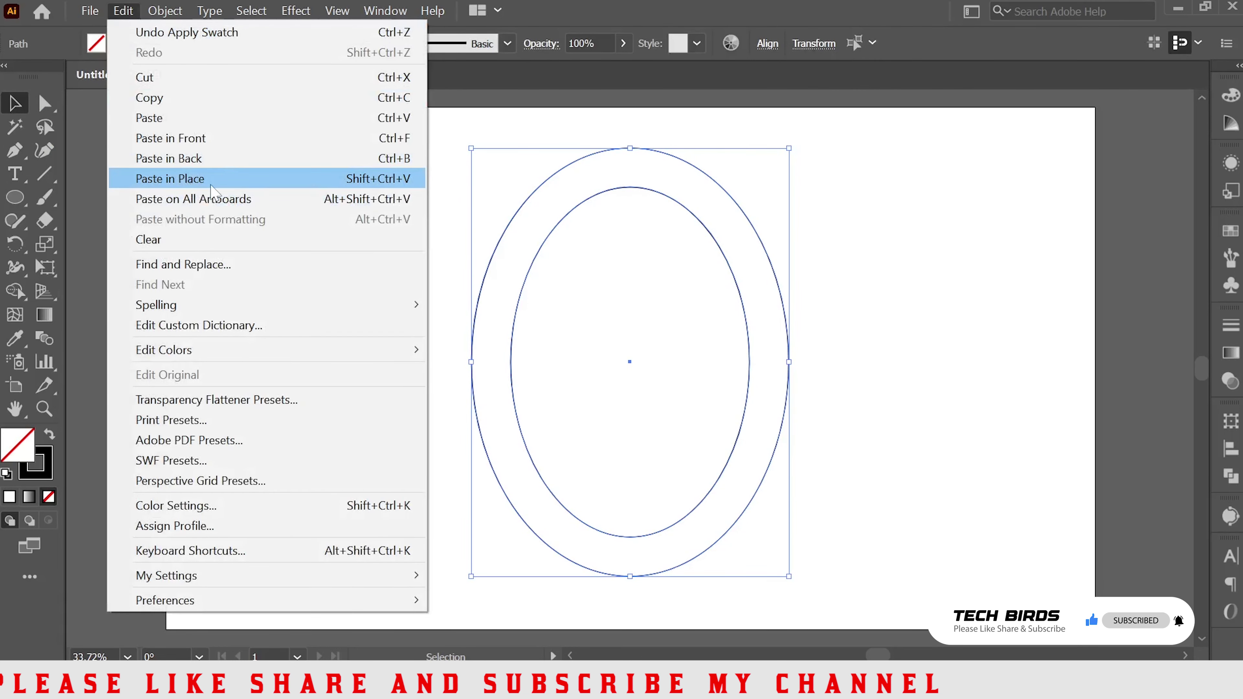
{"action": "left_click", "coordinate": [211, 185]}
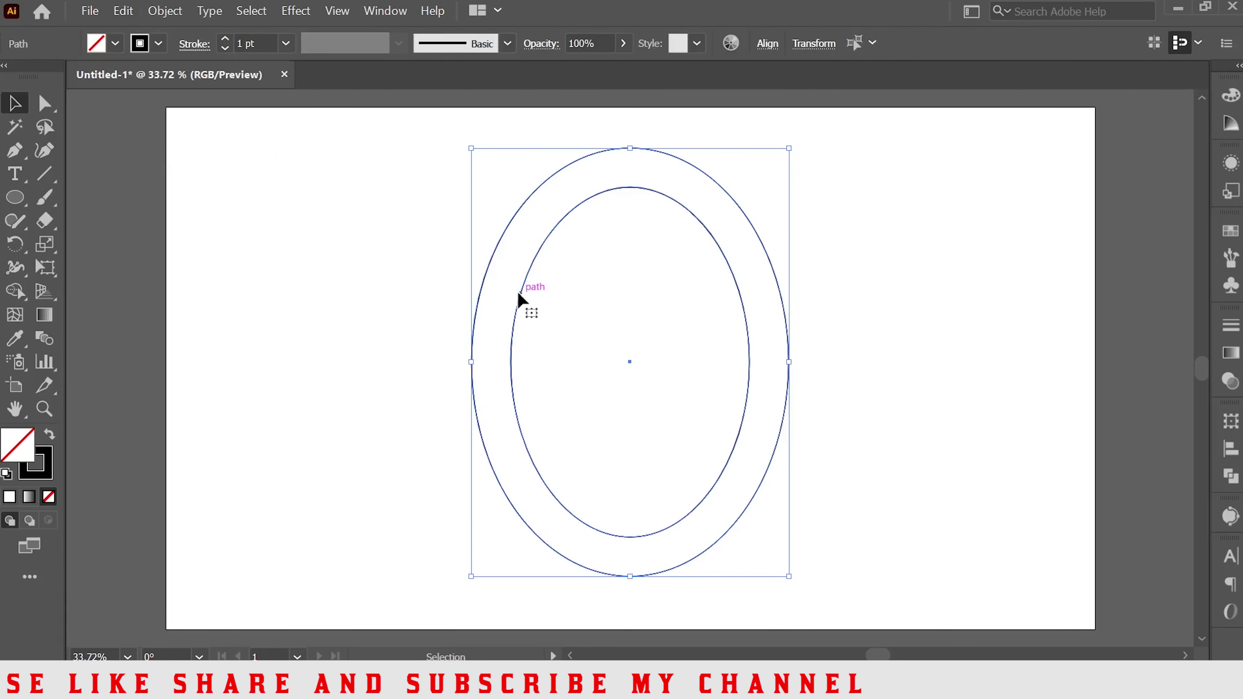
{"action": "left_click_drag", "start_coordinate": [519, 294], "coordinate": [638, 297]}
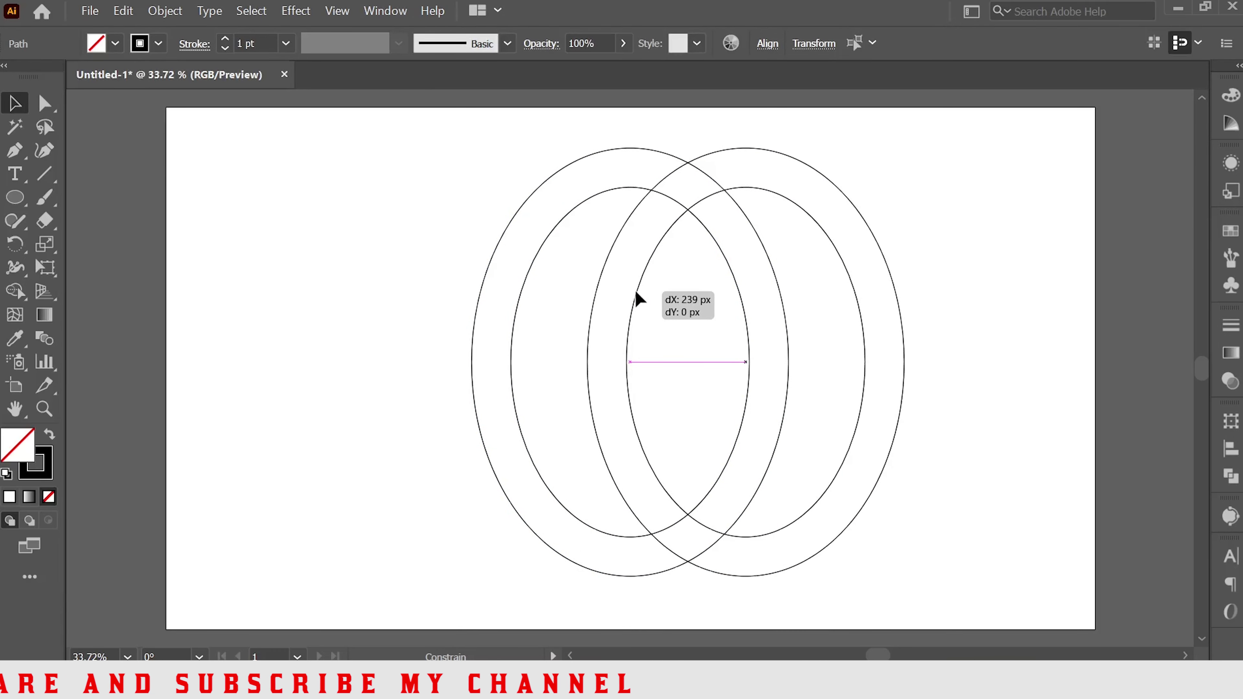
Step: Duplicate the right ring's inner ellipse in place
{"action": "left_click", "coordinate": [401, 269]}
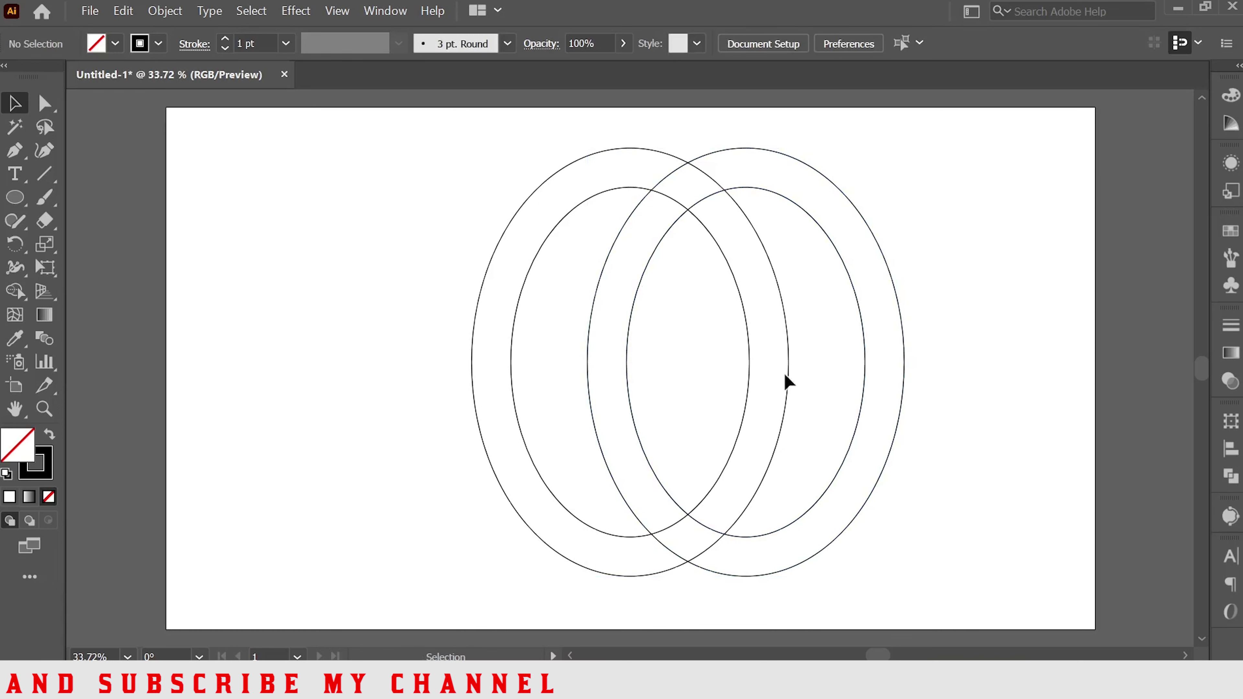
{"action": "left_click", "coordinate": [864, 347]}
{"action": "left_click", "coordinate": [123, 11]}
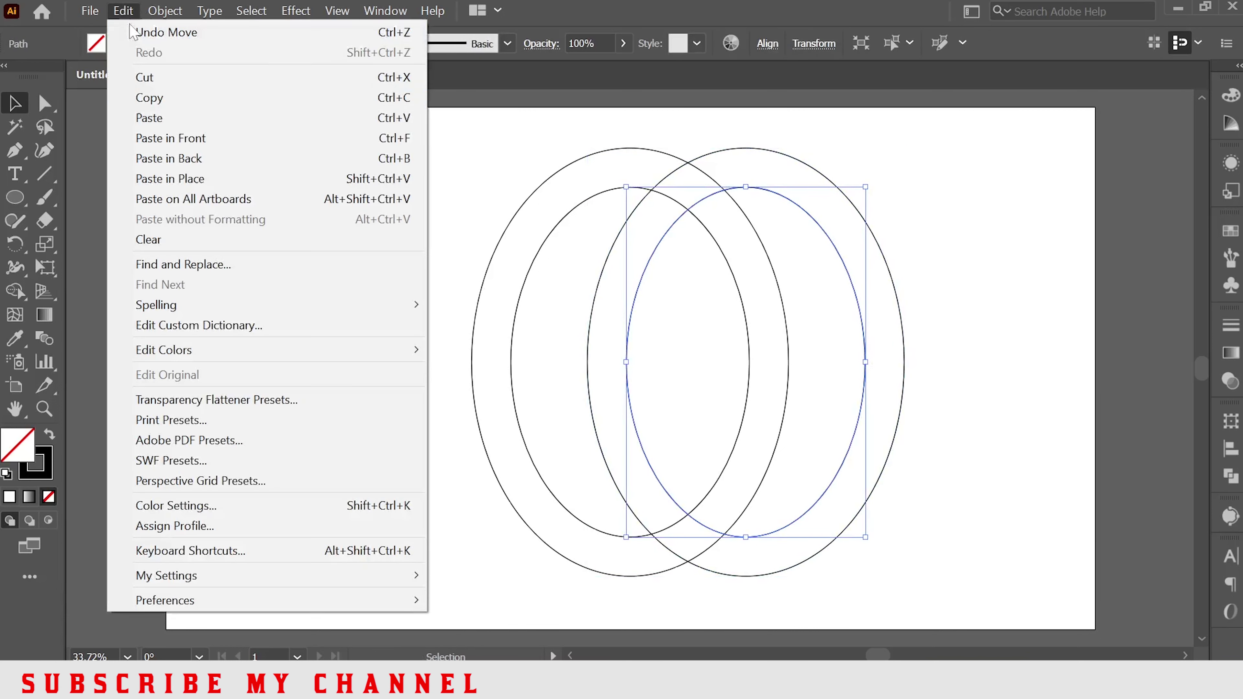
{"action": "left_click", "coordinate": [147, 99]}
{"action": "left_click", "coordinate": [123, 10]}
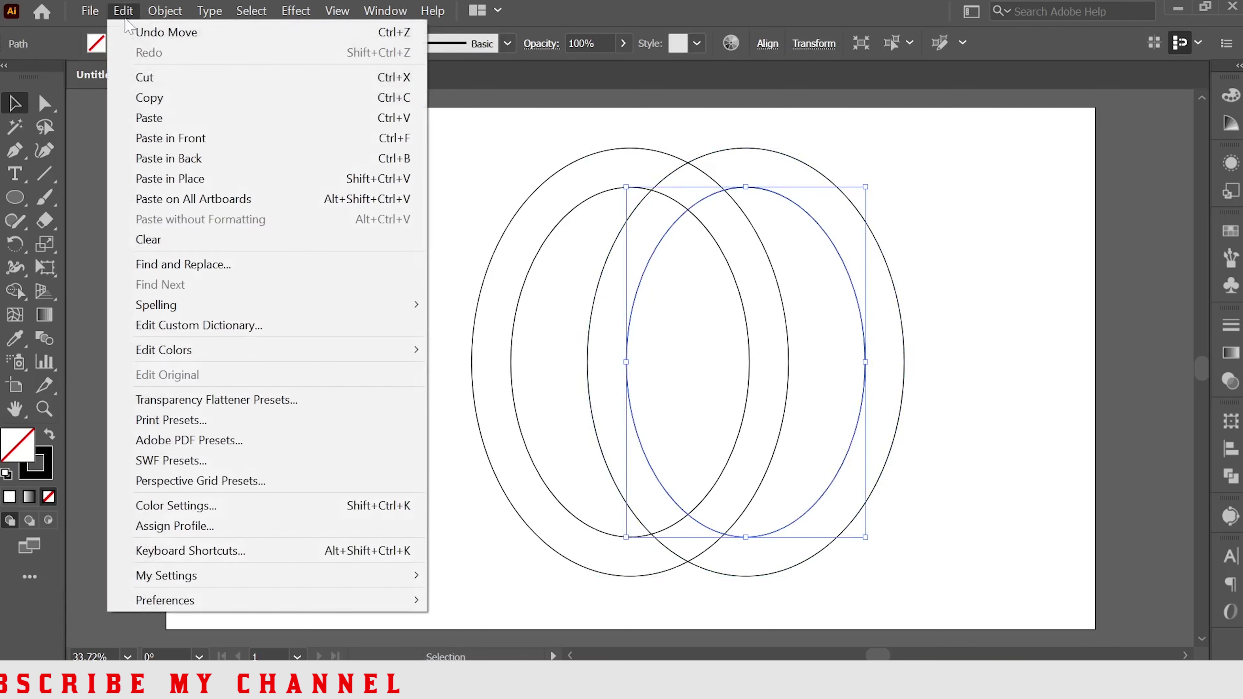
{"action": "left_click", "coordinate": [186, 172]}
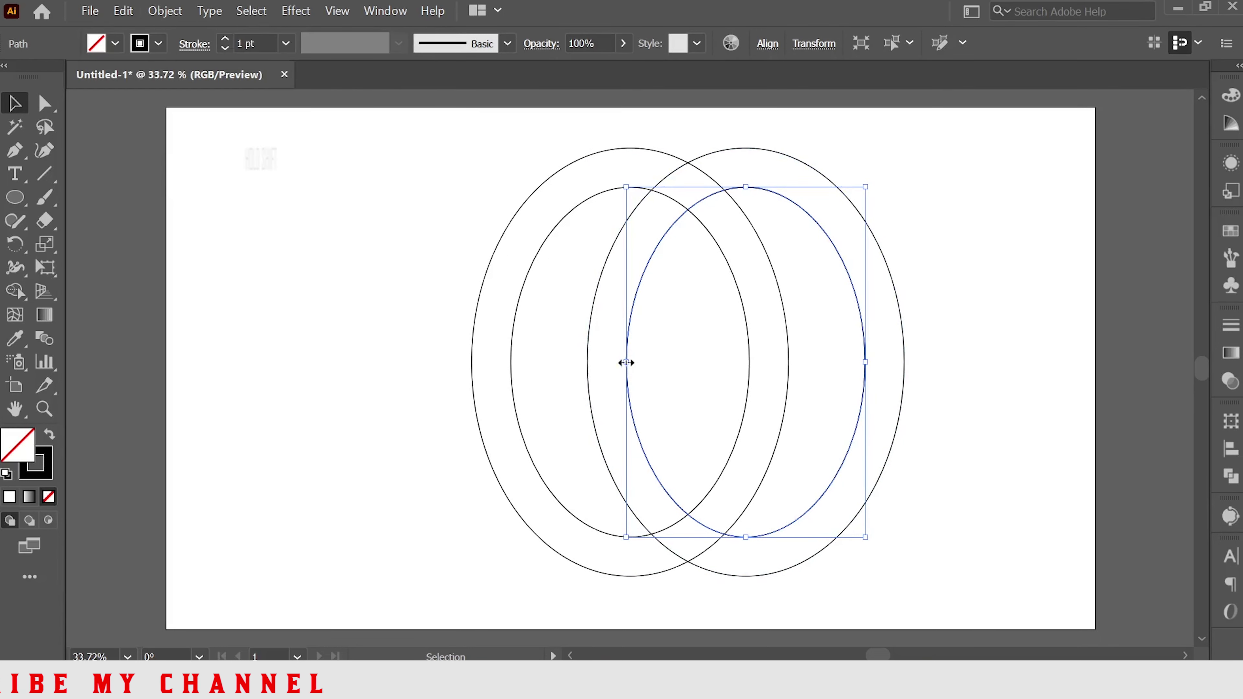
Step: Widen the copied ellipse leftward and set its height to about 733 × 898 px
{"action": "left_click_drag", "start_coordinate": [626, 362], "coordinate": [513, 362]}
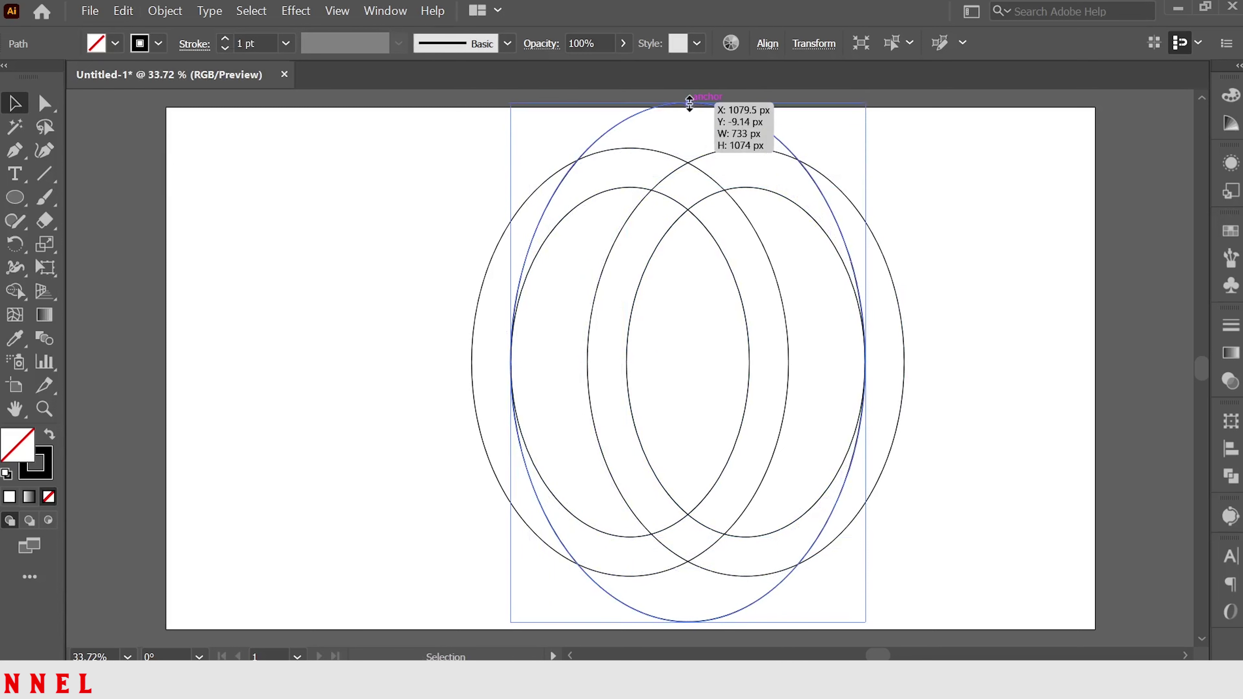
{"action": "left_click_drag", "start_coordinate": [689, 103], "coordinate": [687, 148]}
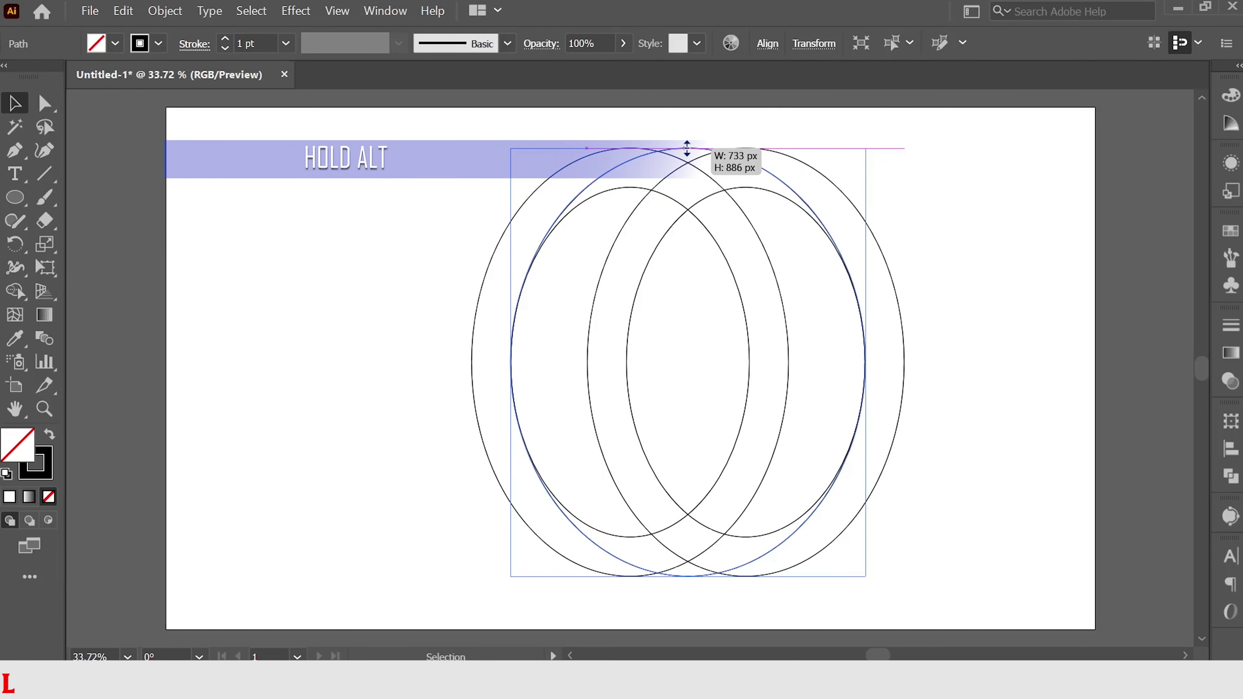
{"action": "left_click_drag", "start_coordinate": [687, 148], "coordinate": [687, 145]}
{"action": "left_click", "coordinate": [435, 226]}
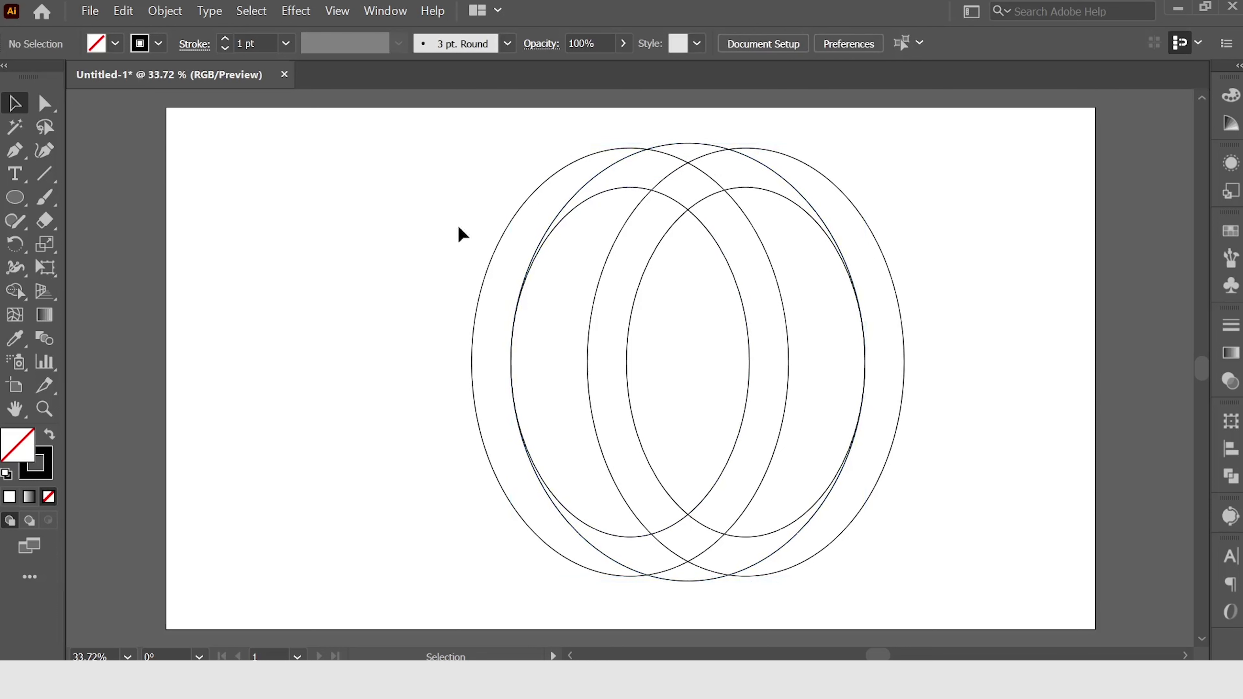
Step: Duplicate the wide middle ellipse in place
{"action": "left_click", "coordinate": [785, 183]}
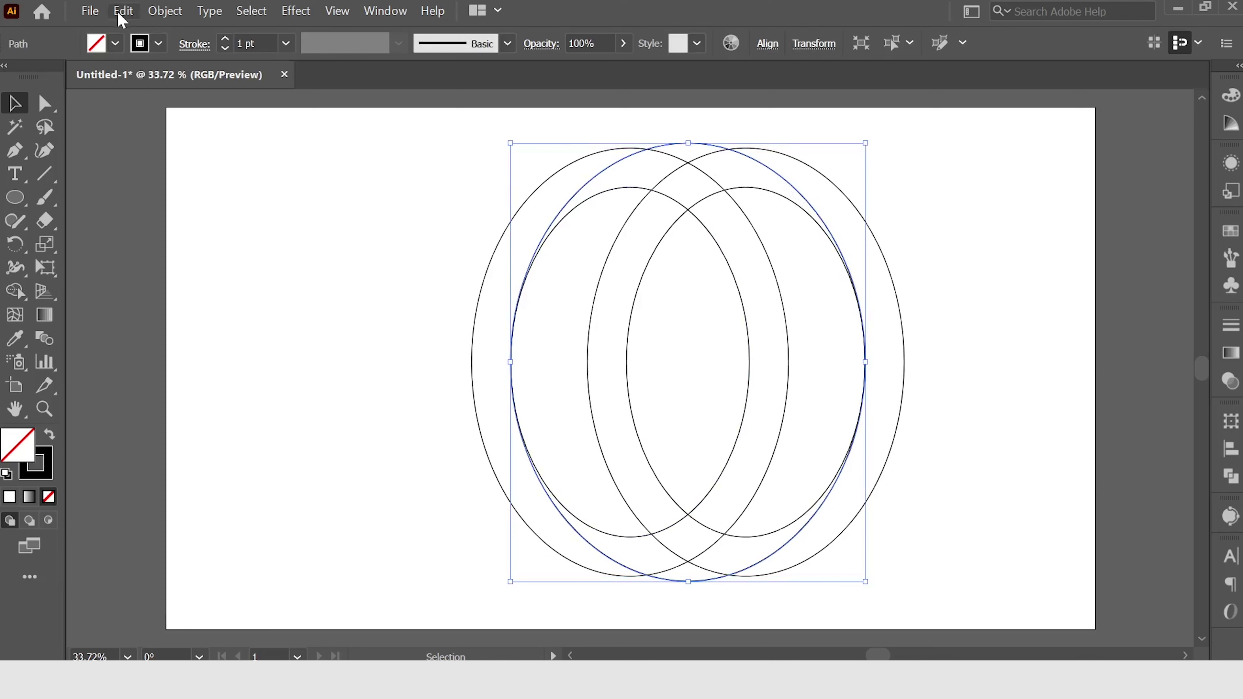
{"action": "left_click", "coordinate": [128, 18]}
{"action": "left_click", "coordinate": [179, 98]}
{"action": "left_click", "coordinate": [123, 11]}
{"action": "left_click", "coordinate": [181, 180]}
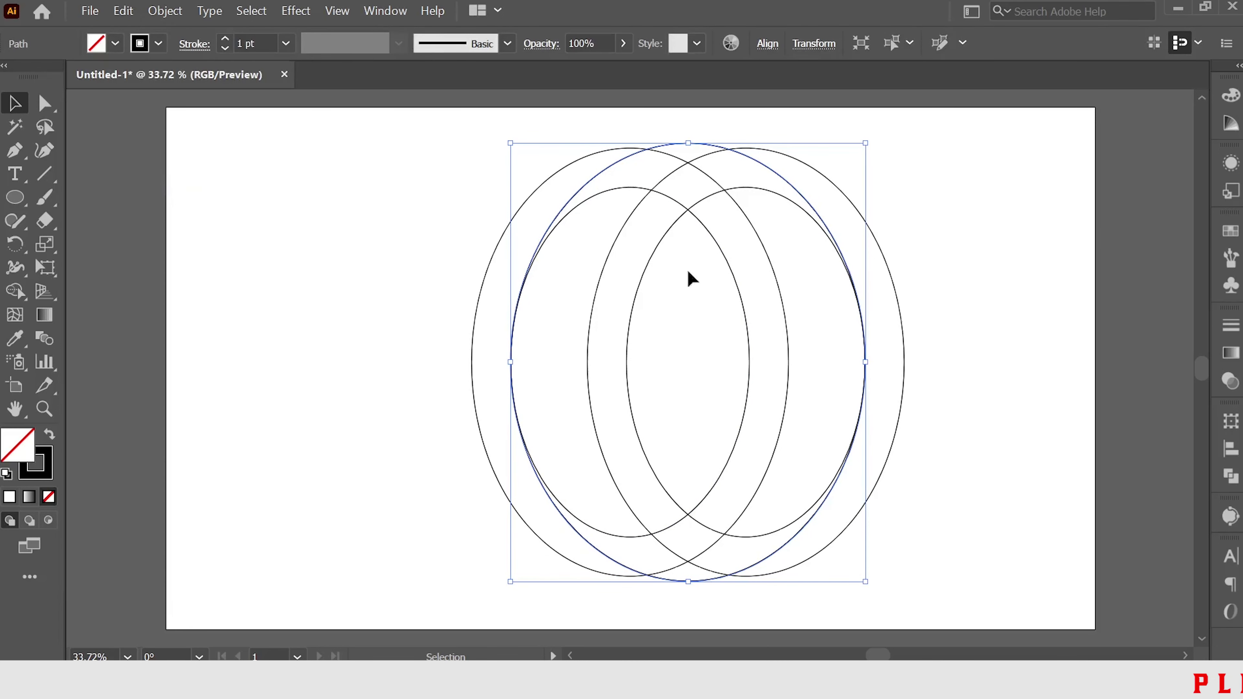
Step: Shrink the copy to 417 × 534 px, then marquee-select all the ellipses
{"action": "left_click_drag", "start_coordinate": [865, 362], "coordinate": [789, 361]}
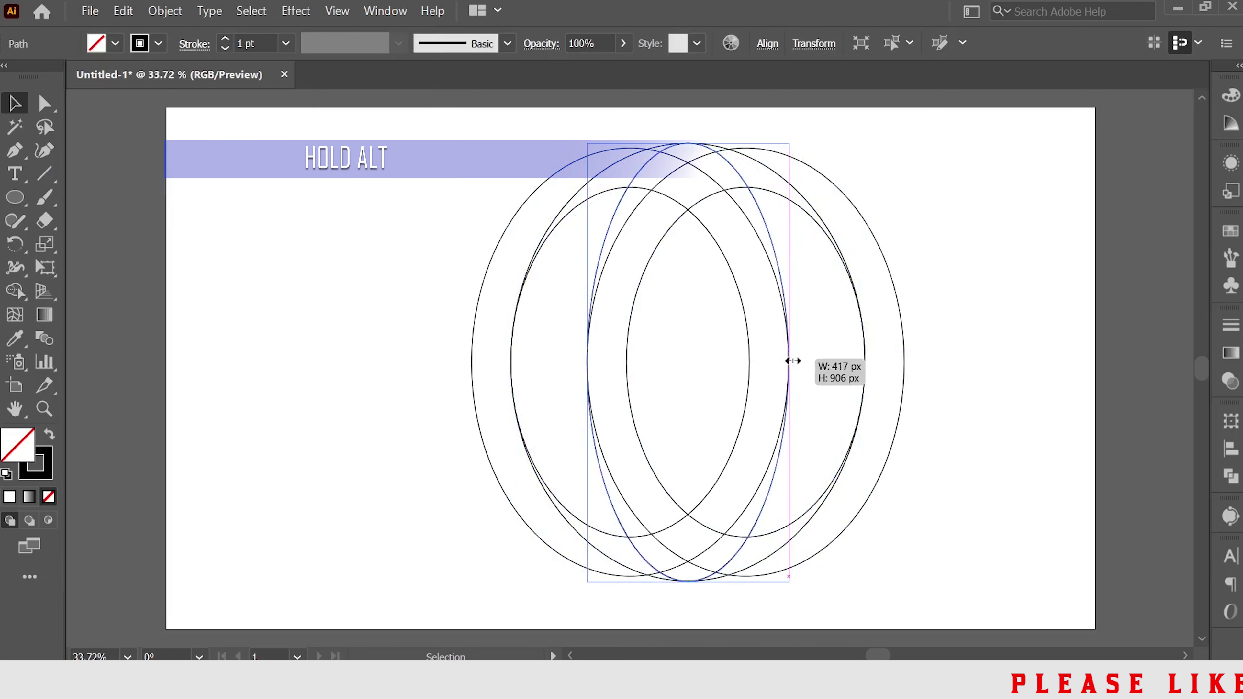
{"action": "left_click_drag", "start_coordinate": [687, 146], "coordinate": [687, 235]}
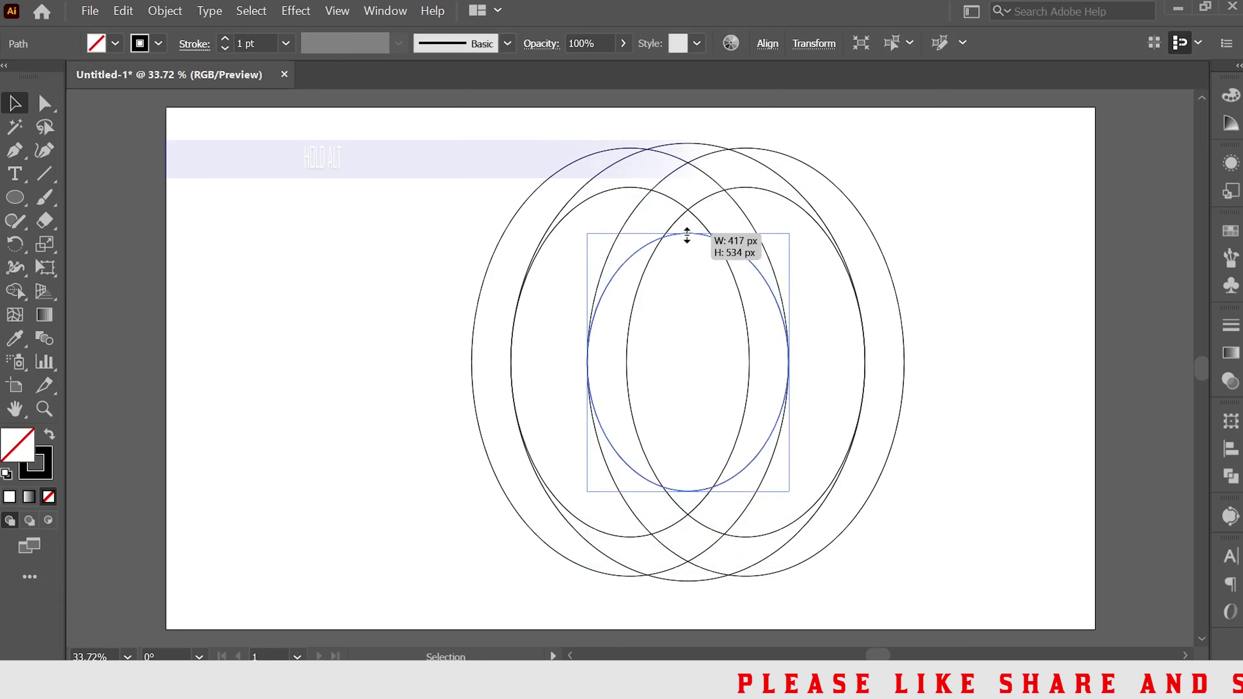
{"action": "left_click", "coordinate": [430, 234]}
{"action": "left_click_drag", "start_coordinate": [678, 357], "coordinate": [998, 584]}
{"action": "left_click", "coordinate": [18, 292]}
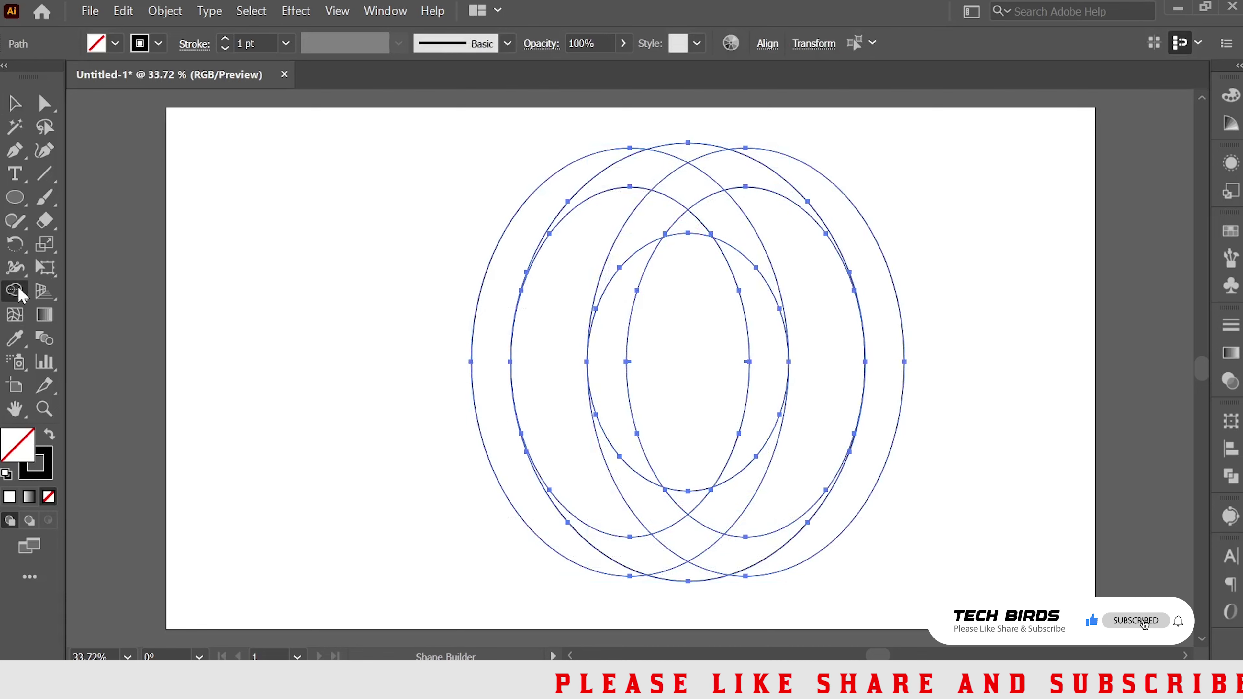
Step: Set the fill colour to #f70000
{"action": "left_click", "coordinate": [51, 437]}
{"action": "double_click", "coordinate": [17, 443]}
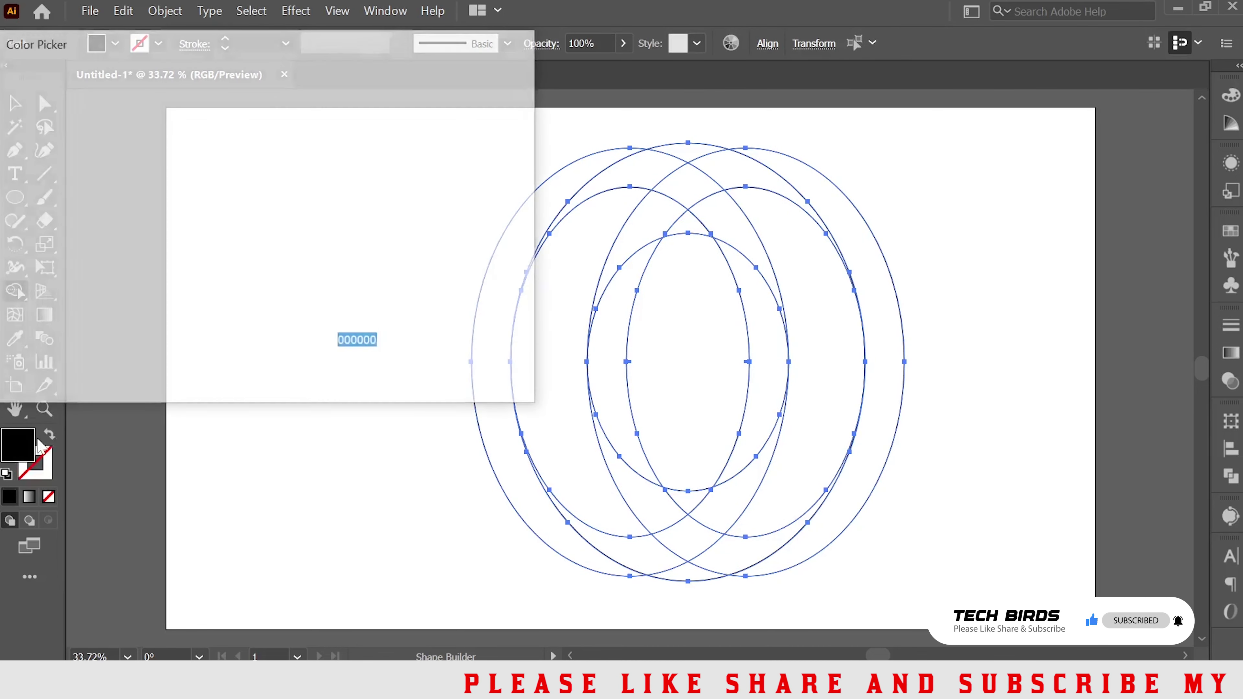
{"action": "left_click", "coordinate": [251, 128]}
{"action": "left_click", "coordinate": [260, 105]}
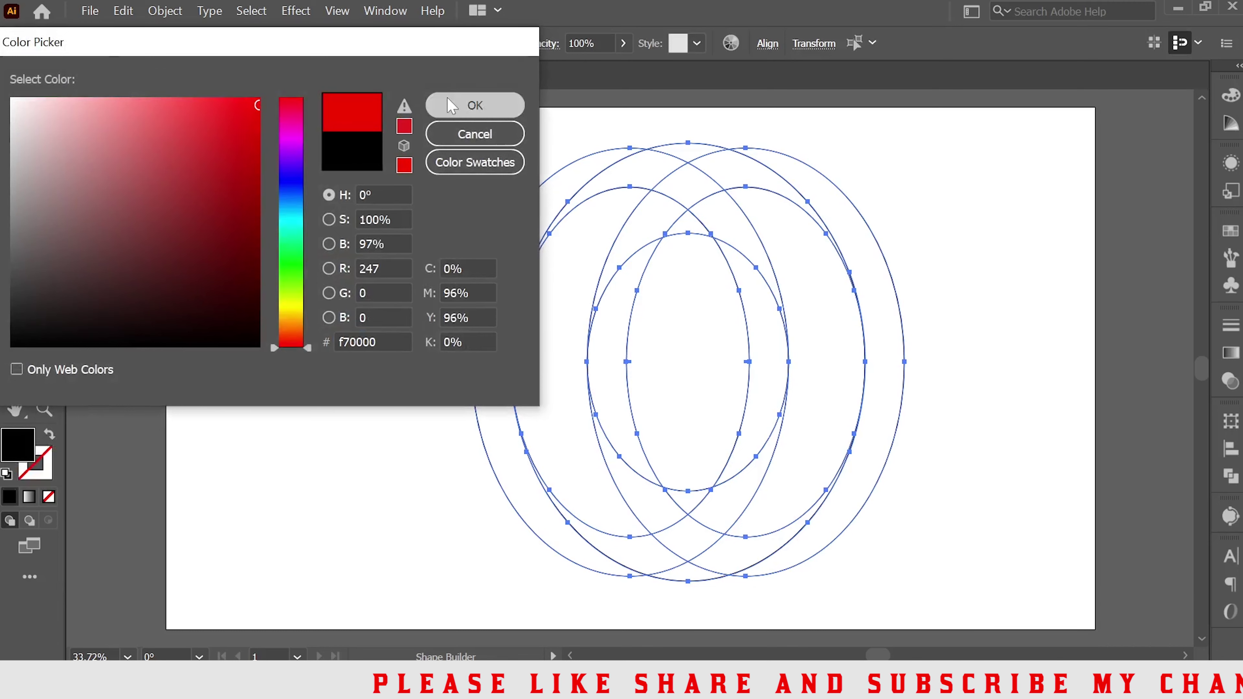
{"action": "left_click", "coordinate": [474, 106]}
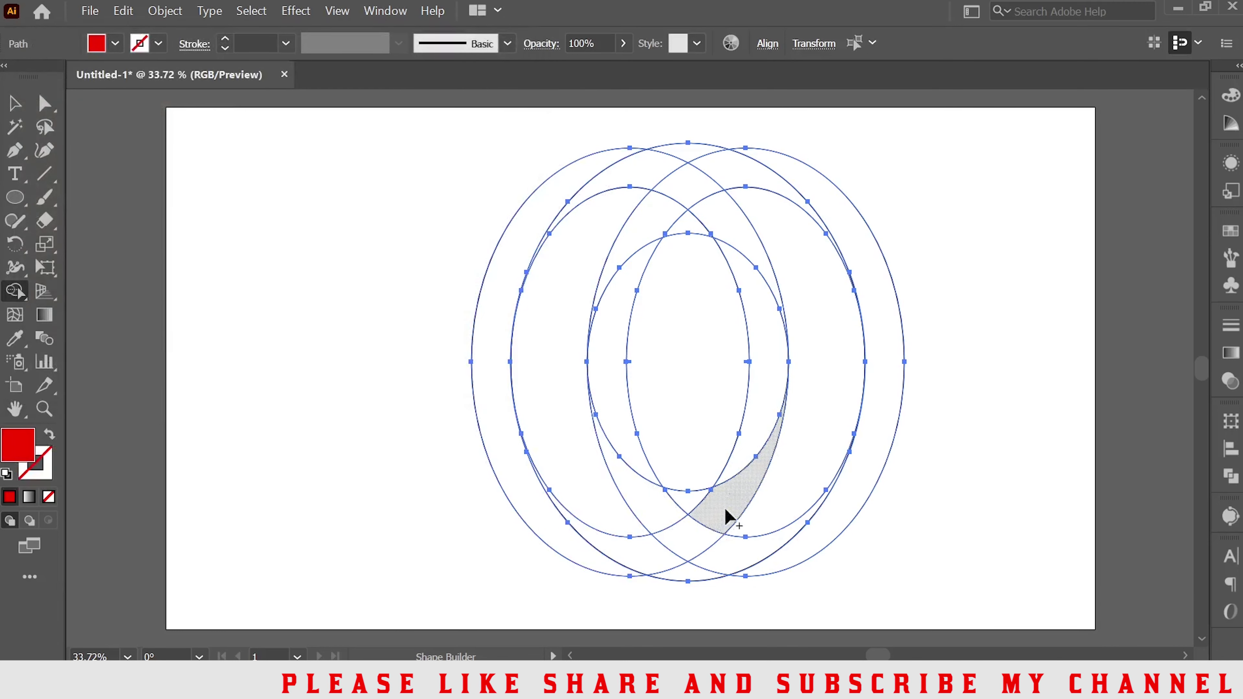
Step: Shape-build the lower sliver and left ring band into one red crescent shape
{"action": "left_click_drag", "start_coordinate": [725, 515], "coordinate": [753, 461]}
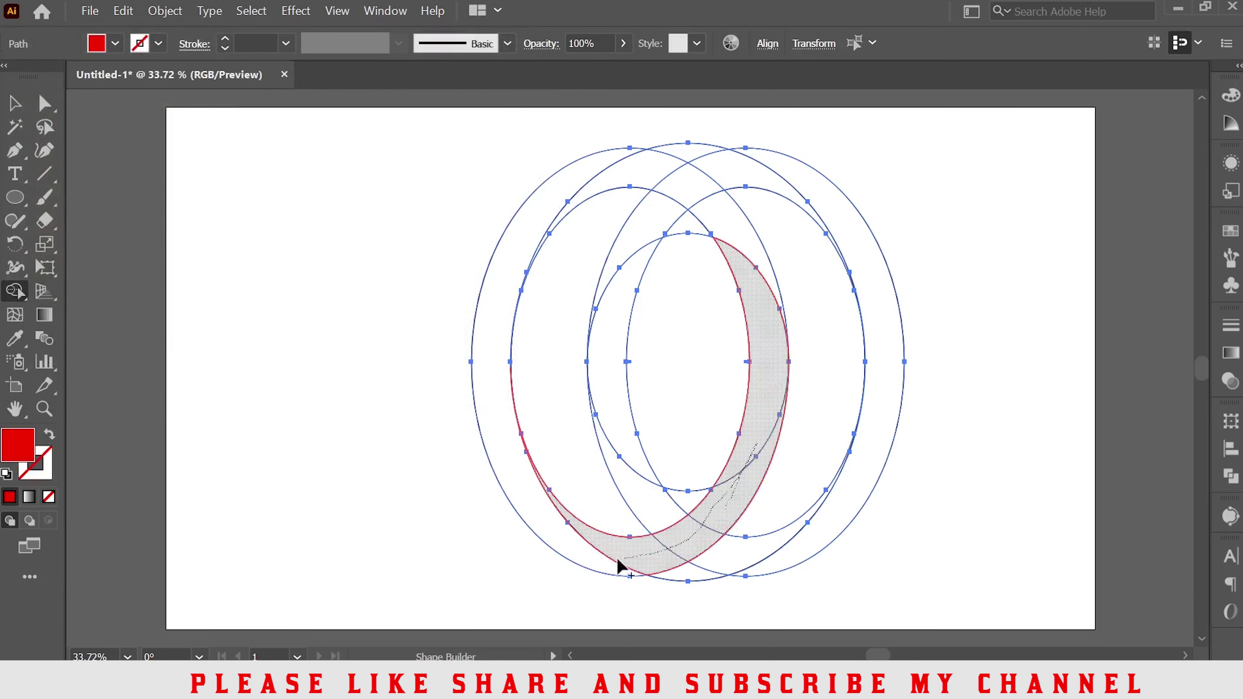
{"action": "left_click_drag", "start_coordinate": [722, 512], "coordinate": [585, 566]}
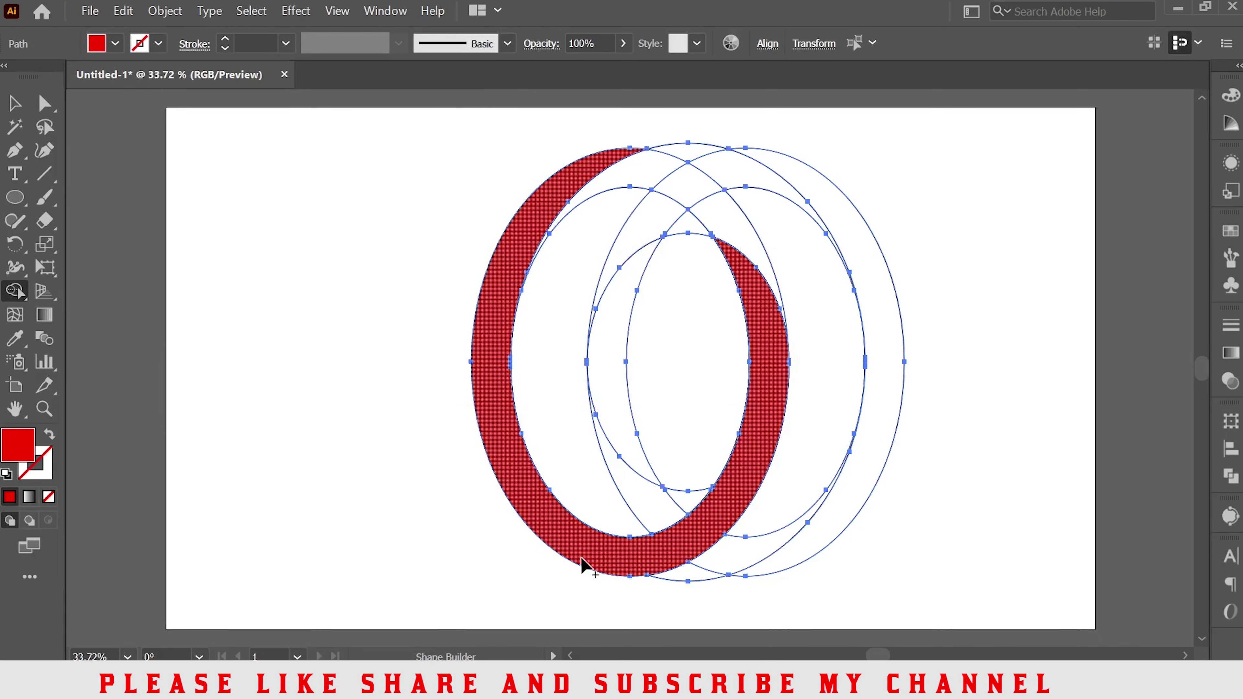
{"action": "left_click", "coordinate": [20, 107]}
{"action": "left_click", "coordinate": [262, 255]}
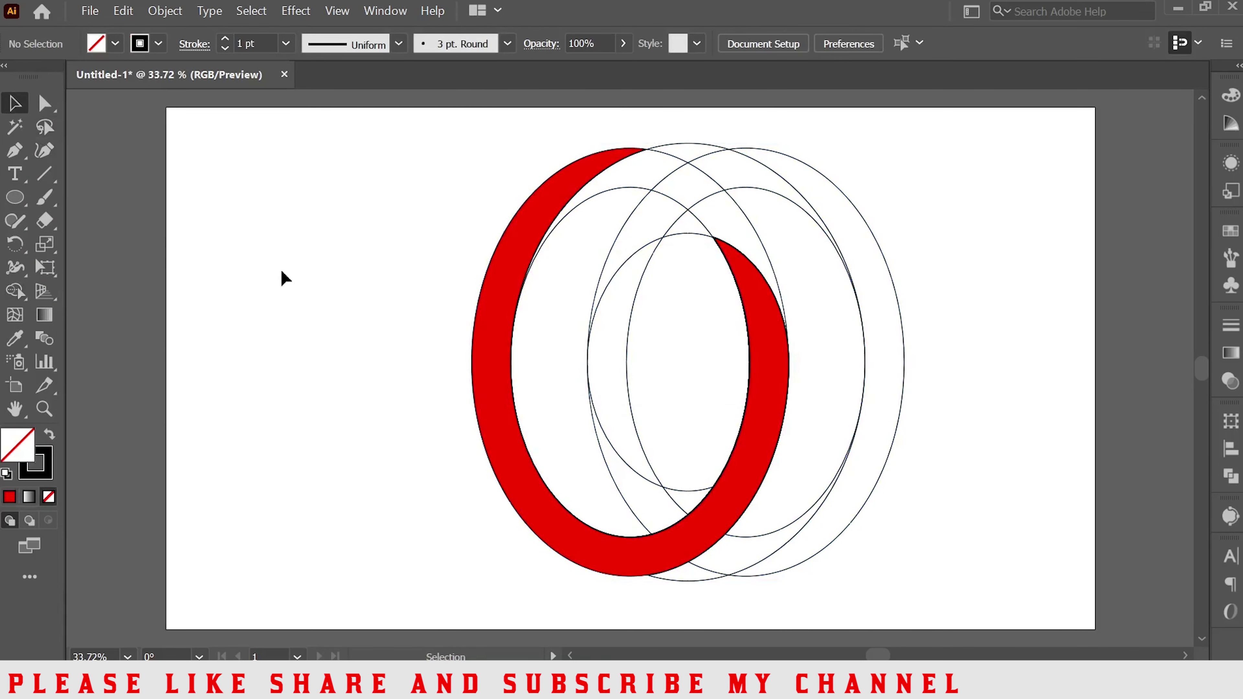
Step: Copy the red crescent shape and paste it in place
{"action": "left_click", "coordinate": [504, 382]}
{"action": "left_click", "coordinate": [123, 10]}
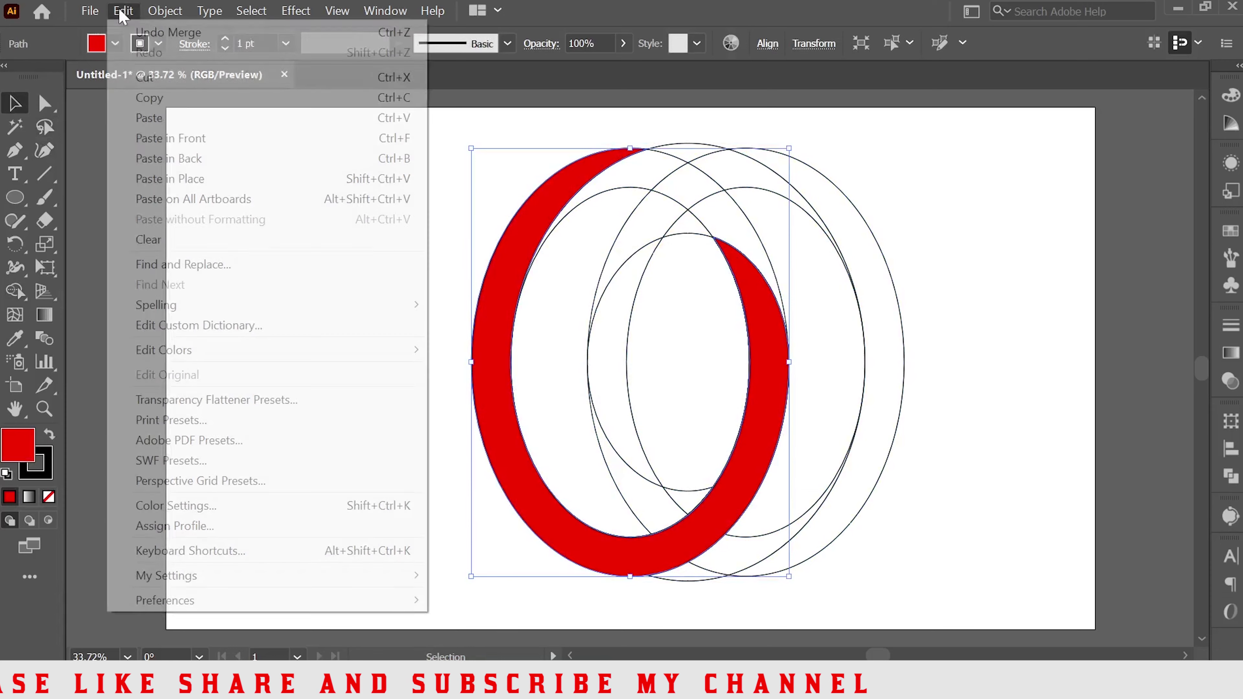
{"action": "left_click", "coordinate": [157, 97]}
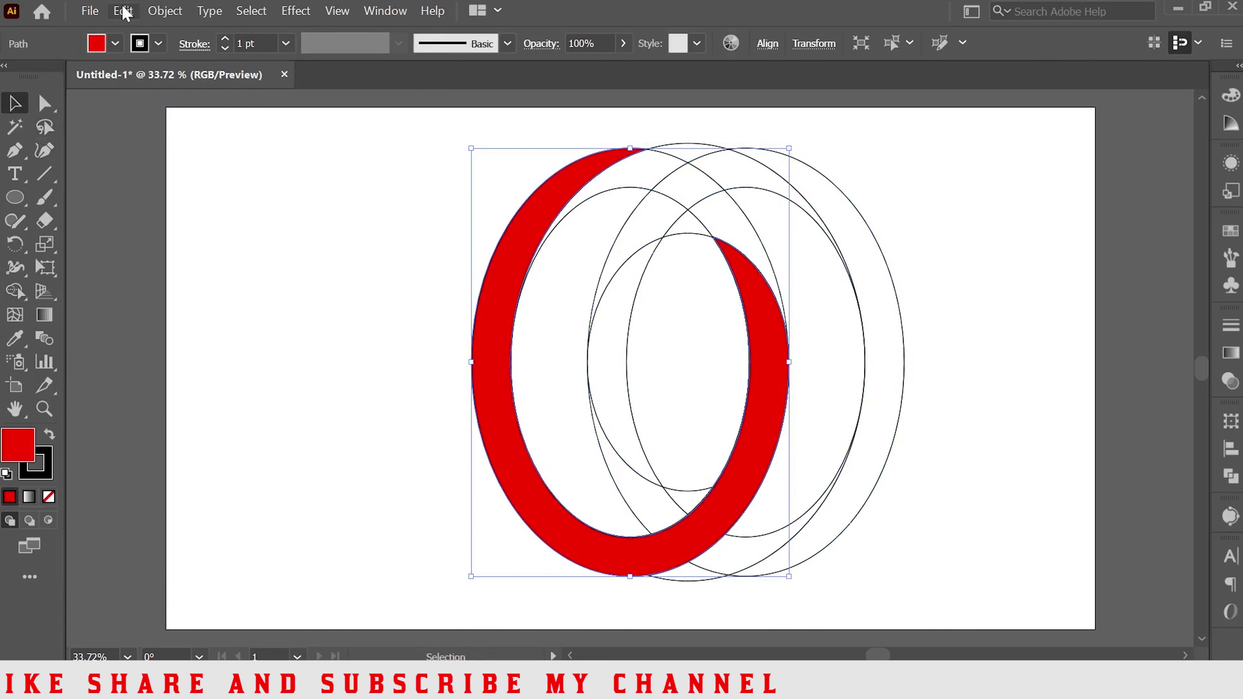
{"action": "left_click", "coordinate": [123, 10]}
{"action": "left_click", "coordinate": [186, 179]}
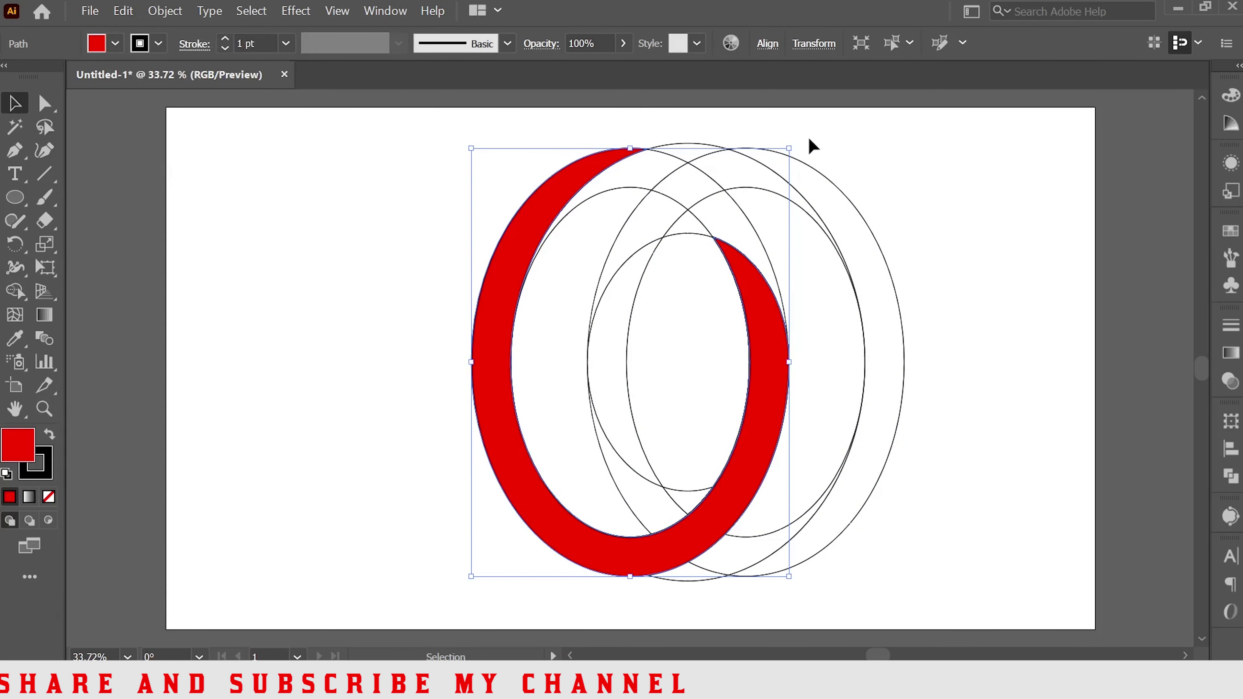
Step: Rotate the copy 180° and shift it 200 px right, then select both red shapes
{"action": "left_click_drag", "start_coordinate": [850, 247], "coordinate": [528, 445]}
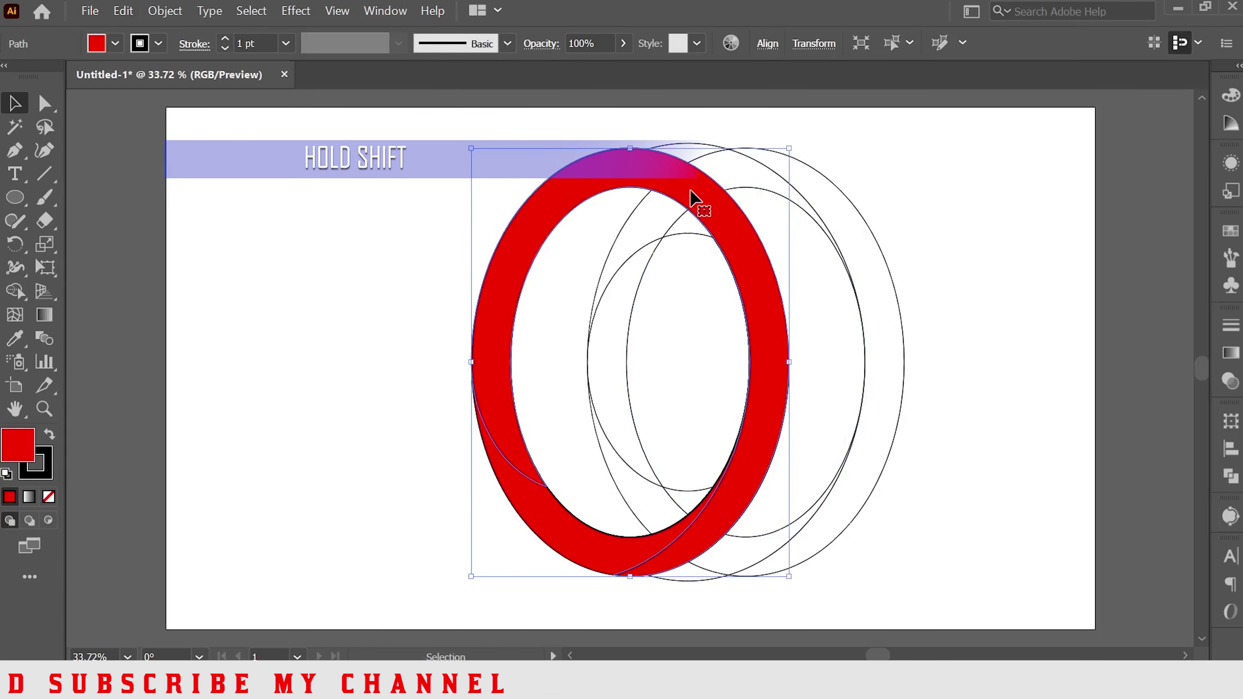
{"action": "left_click_drag", "start_coordinate": [691, 198], "coordinate": [802, 187]}
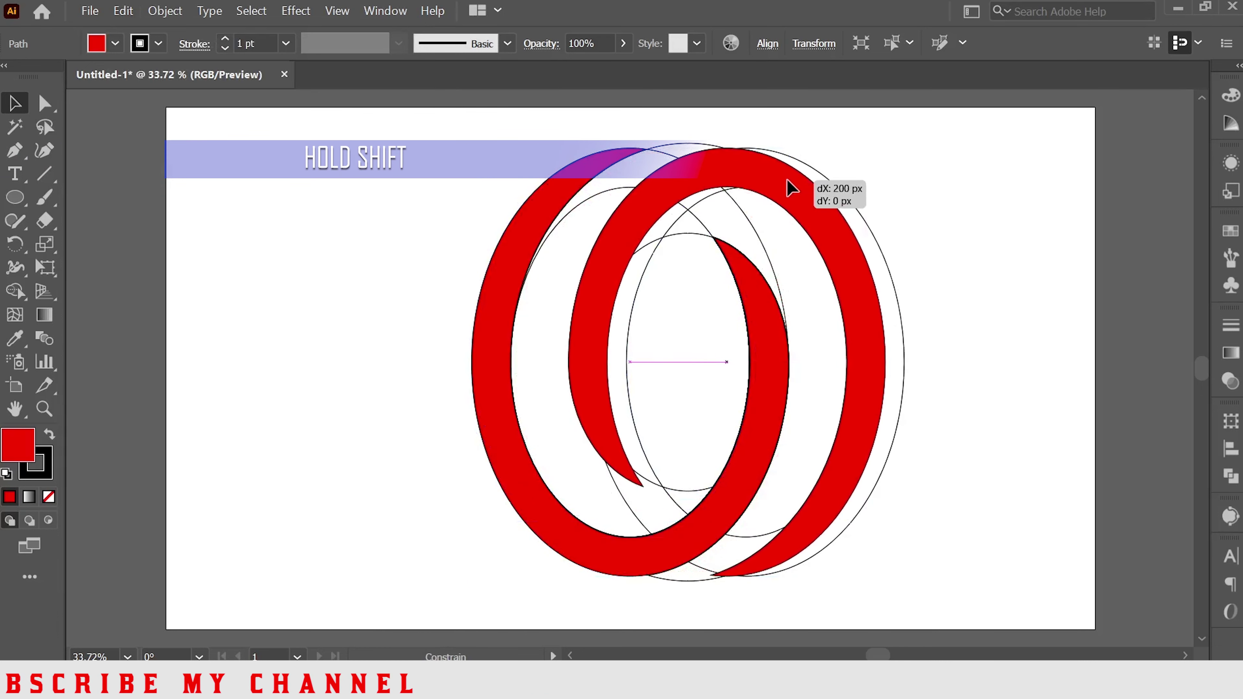
{"action": "left_click_drag", "start_coordinate": [805, 188], "coordinate": [809, 187]}
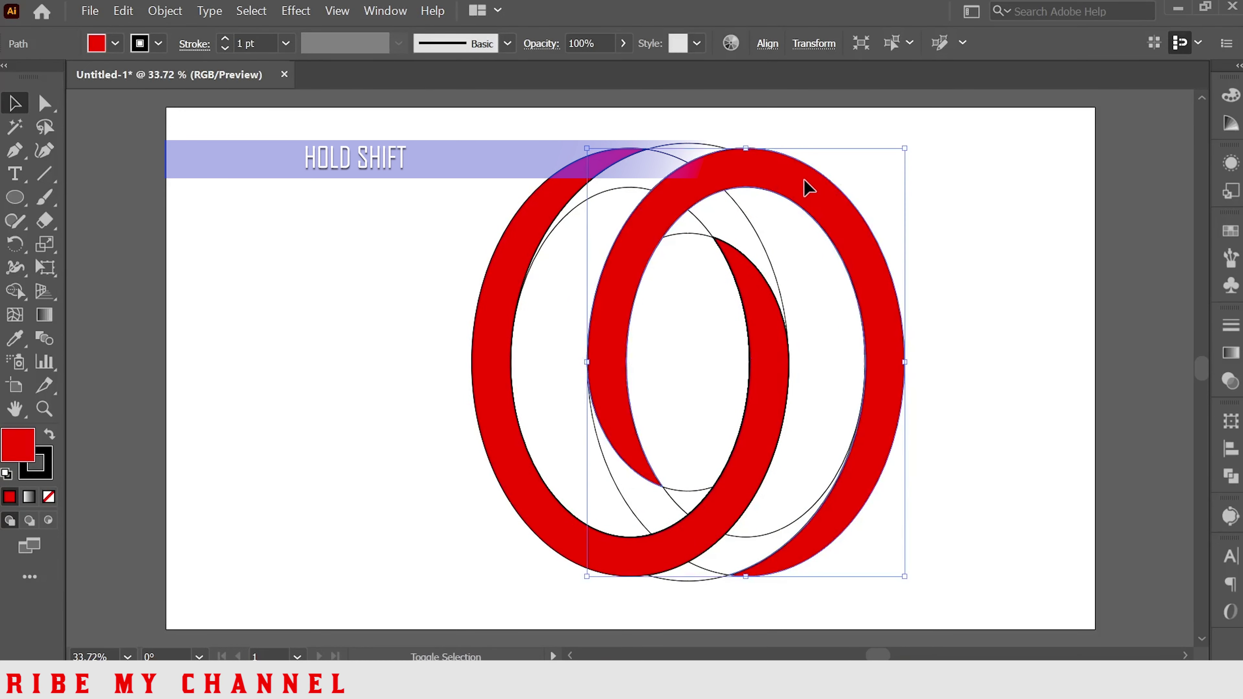
{"action": "left_click", "coordinate": [952, 187]}
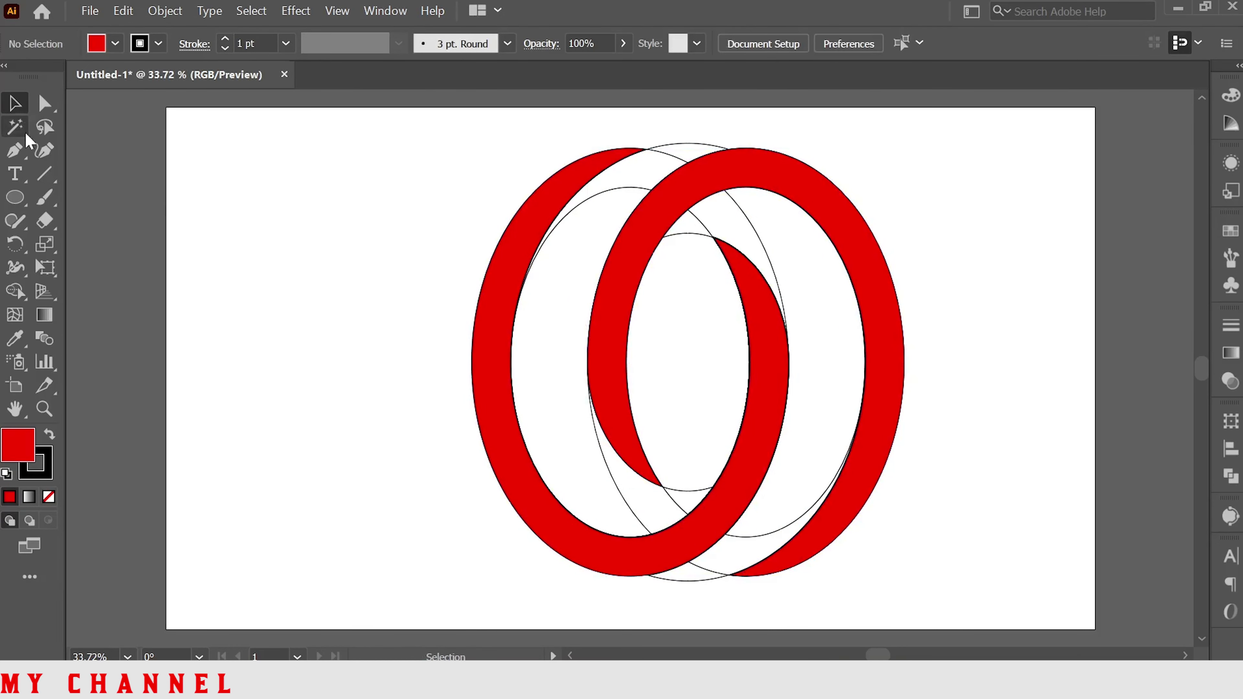
{"action": "left_click", "coordinate": [511, 252]}
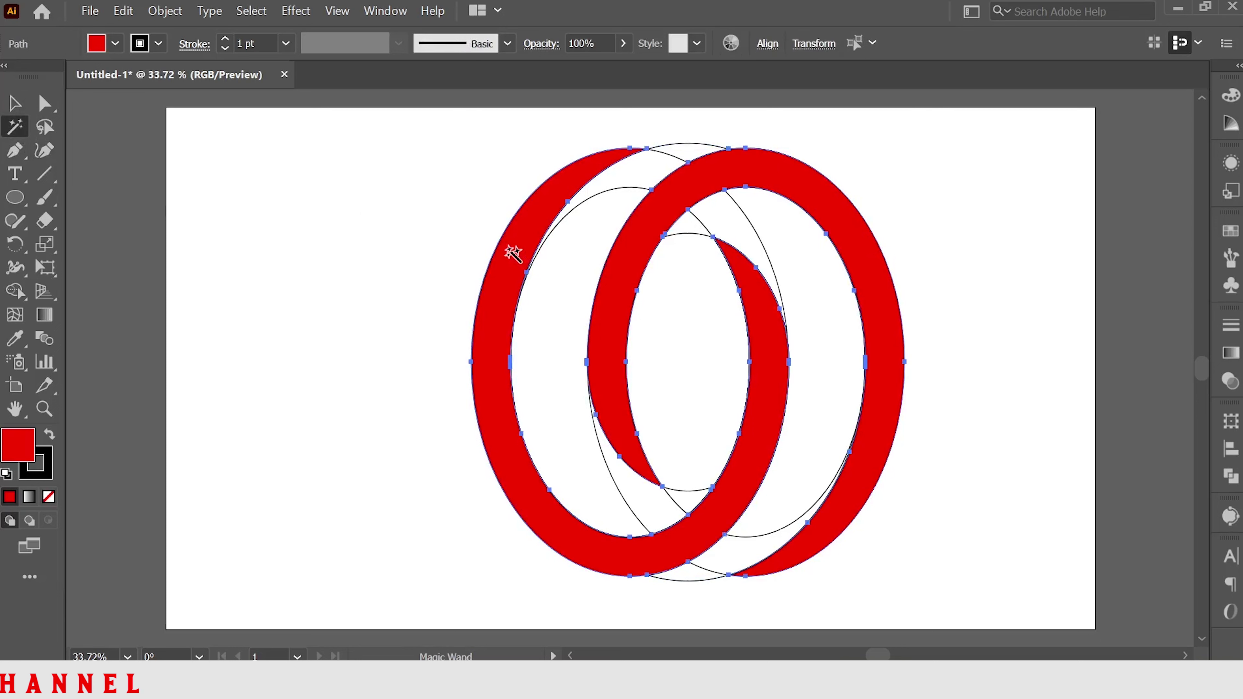
Step: Cut the red shapes, delete the leftover outline ellipses, and paste the red shapes back in place
{"action": "left_click", "coordinate": [127, 14]}
{"action": "left_click", "coordinate": [152, 75]}
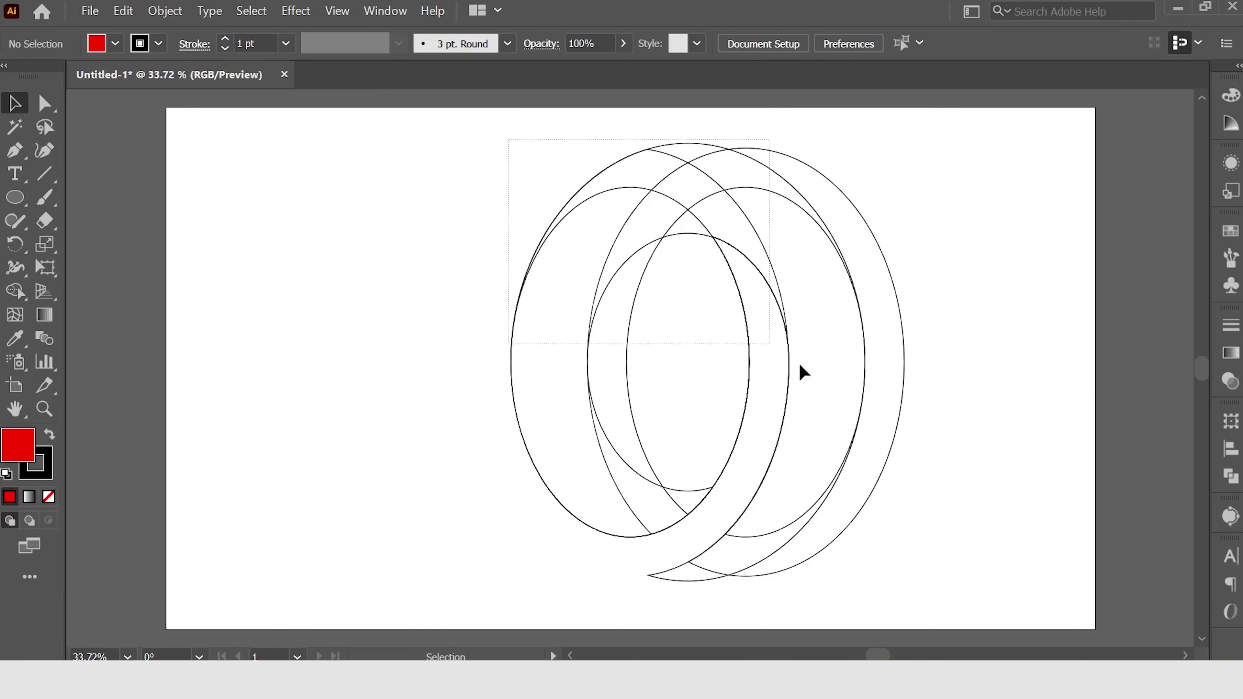
{"action": "left_click_drag", "start_coordinate": [803, 372], "coordinate": [1054, 605]}
{"action": "key", "text": "Delete"}
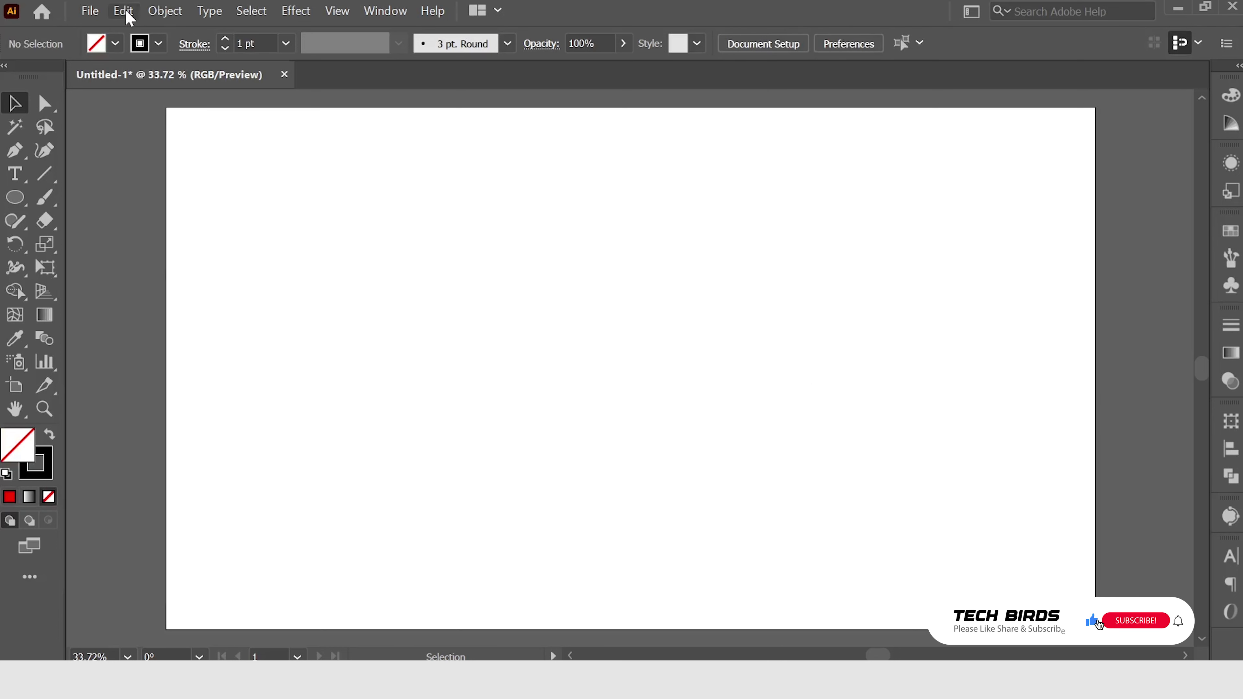
{"action": "left_click", "coordinate": [123, 11]}
{"action": "left_click", "coordinate": [157, 178]}
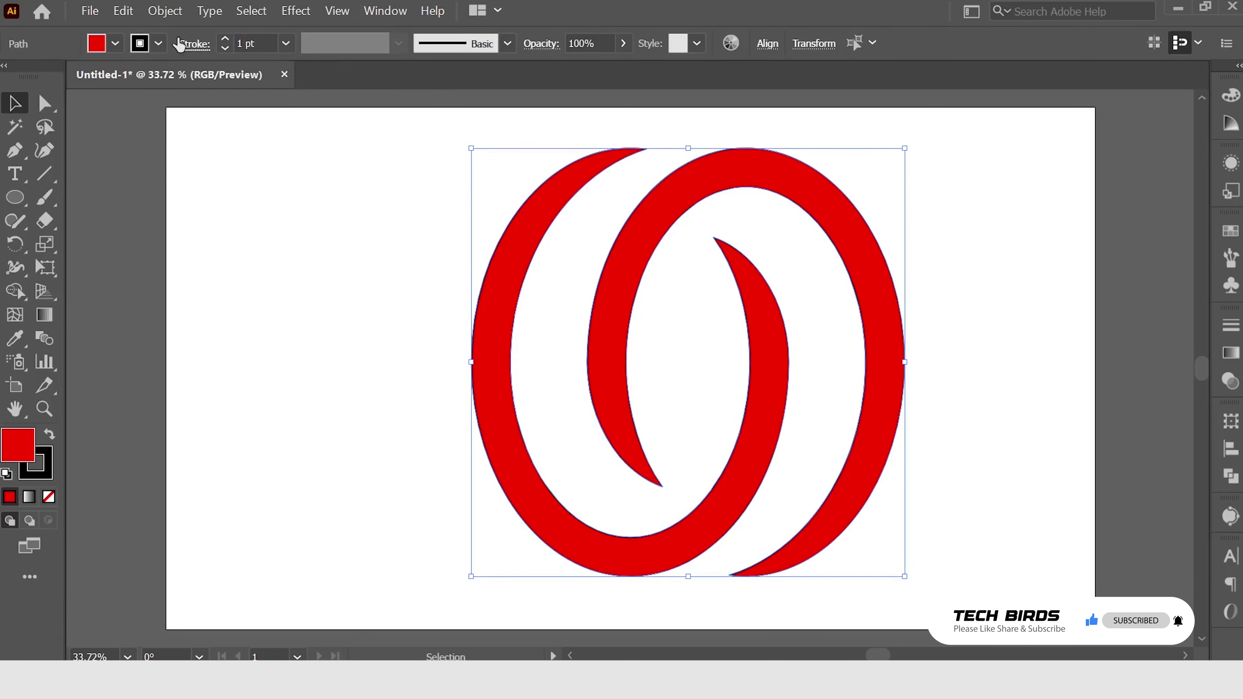
Step: Set the red rings' stroke to None
{"action": "left_click", "coordinate": [158, 43]}
{"action": "left_click", "coordinate": [6, 77]}
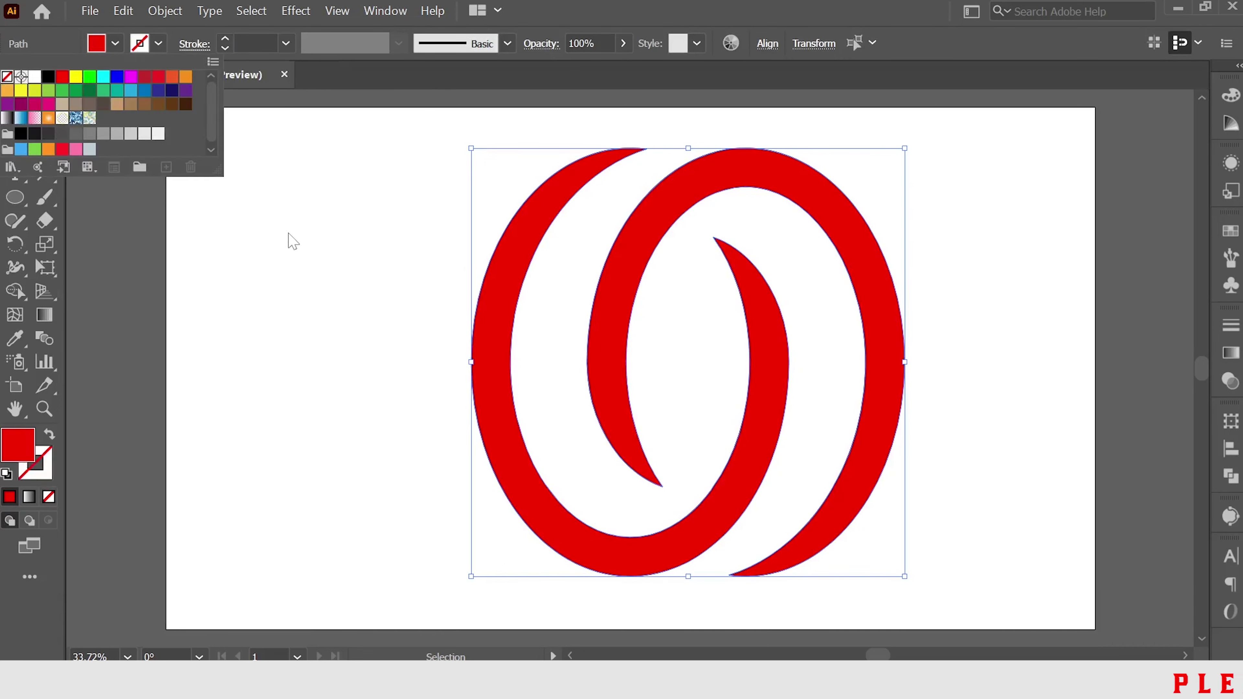
{"action": "left_click", "coordinate": [301, 245]}
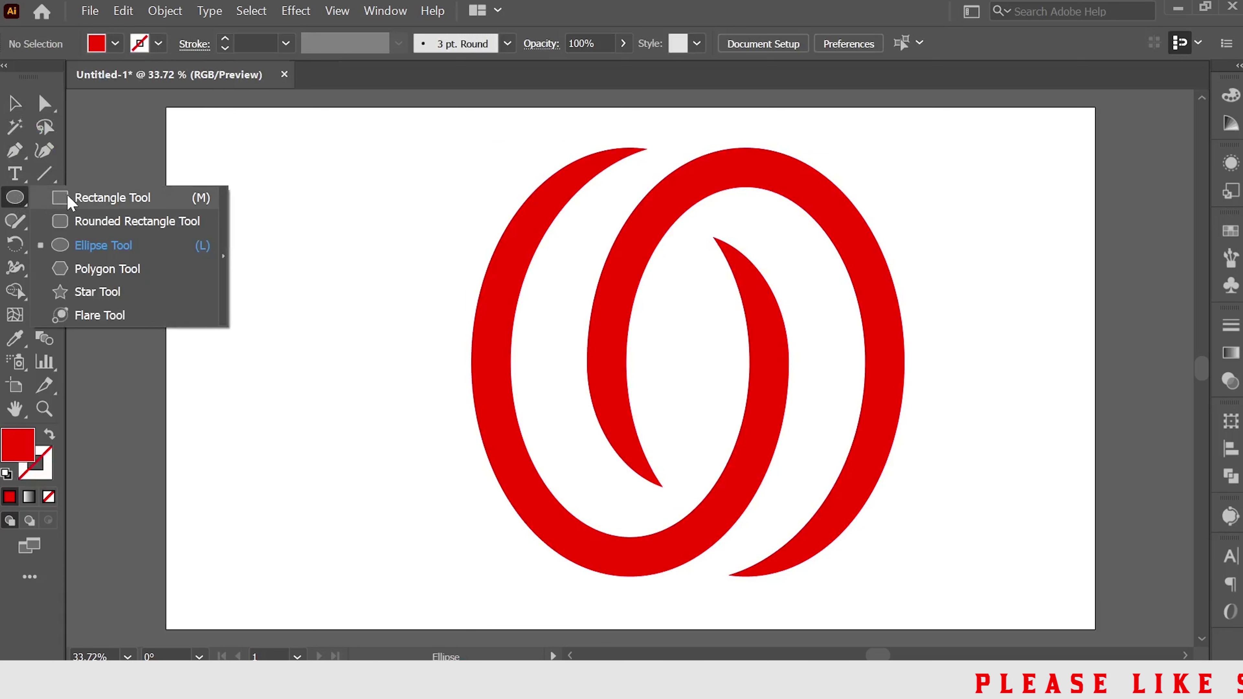
Step: Draw a horizontal bar rectangle across the top of the right ring
{"action": "left_click_drag", "start_coordinate": [17, 203], "coordinate": [73, 198]}
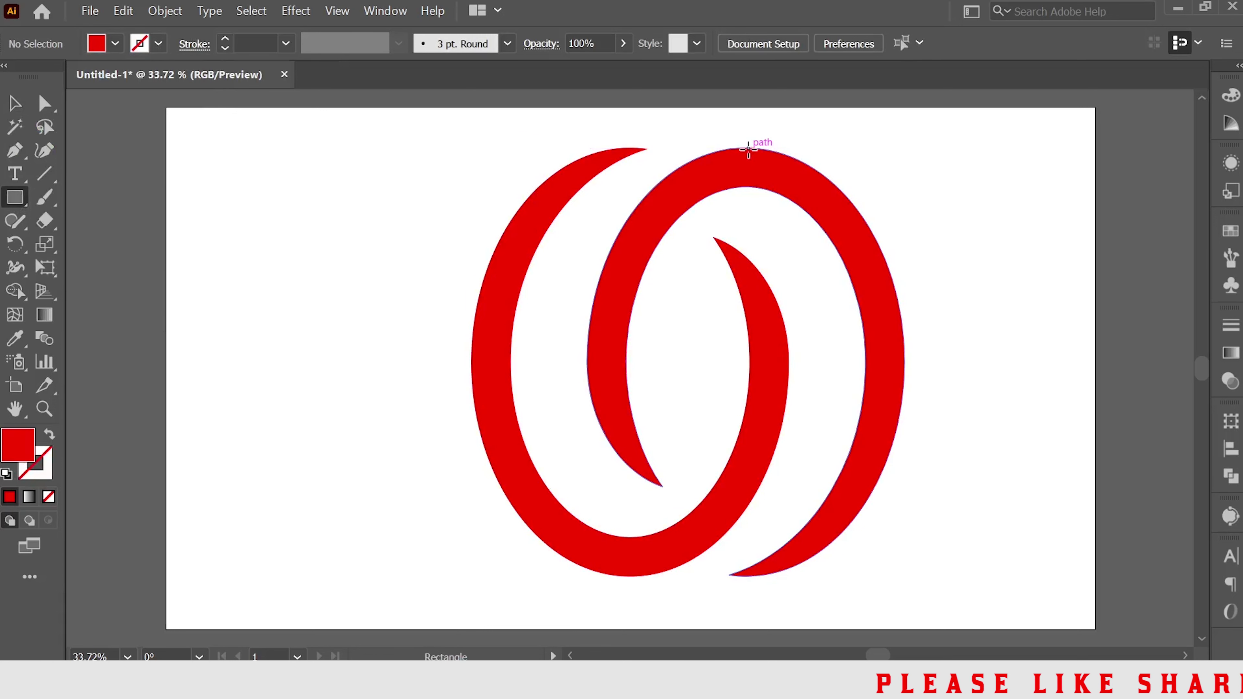
{"action": "left_click_drag", "start_coordinate": [747, 147], "coordinate": [745, 188]}
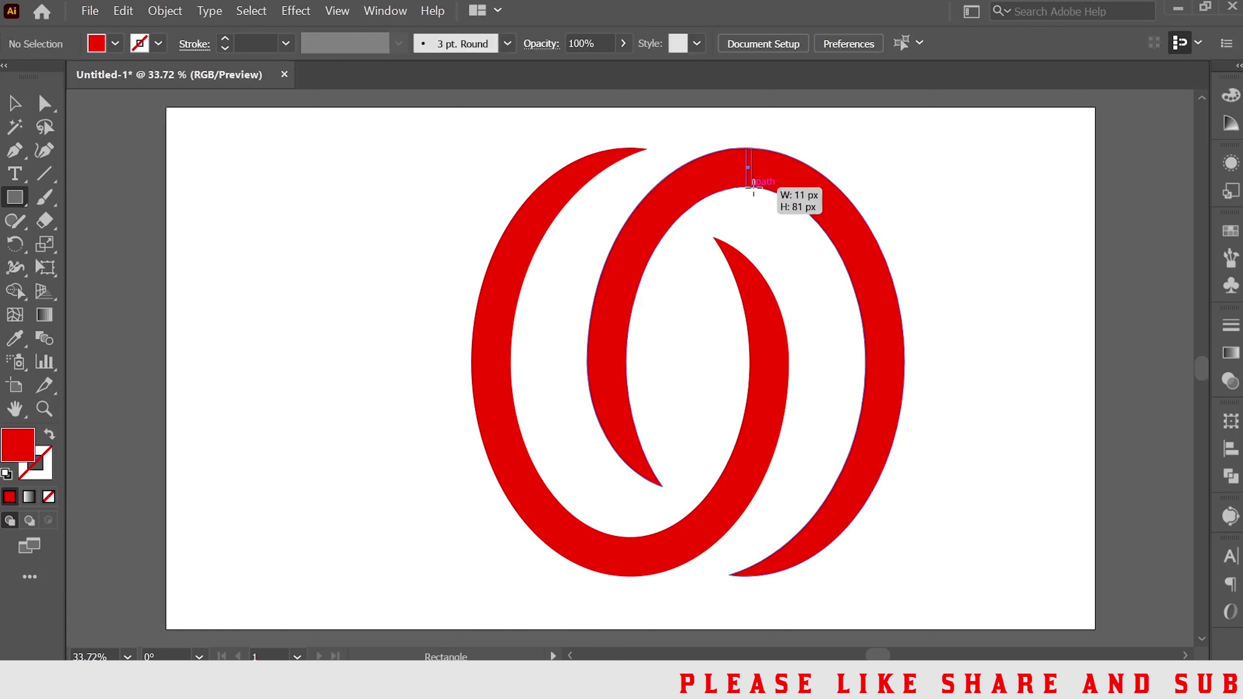
{"action": "left_click_drag", "start_coordinate": [761, 188], "coordinate": [862, 174]}
{"action": "key", "text": "v"}
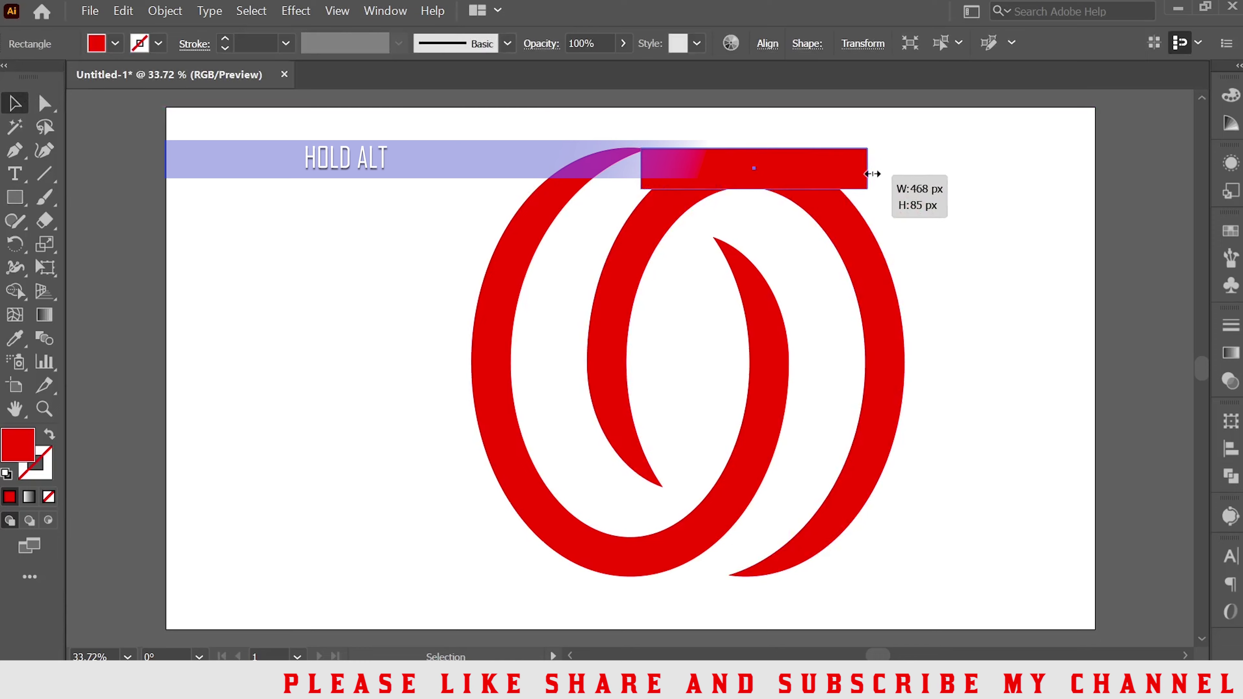
{"action": "left_click_drag", "start_coordinate": [872, 174], "coordinate": [879, 173]}
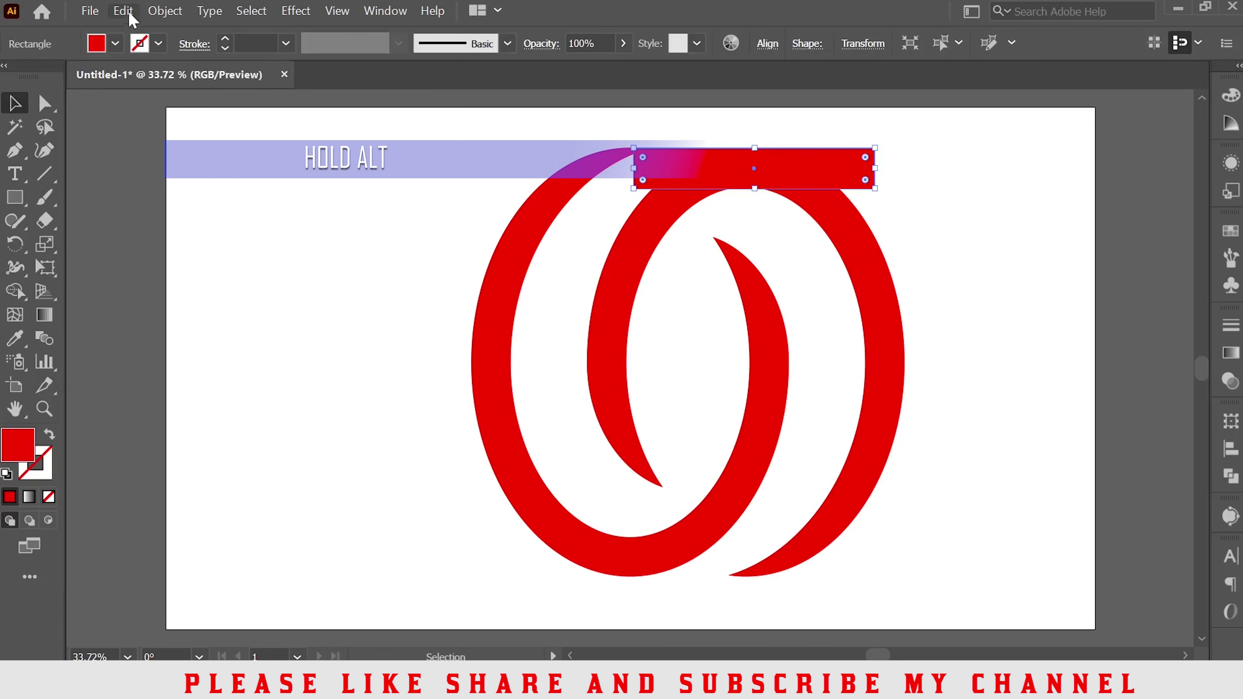
Step: Paste a copy of the bar in place and move it just below the first
{"action": "left_click", "coordinate": [123, 11]}
{"action": "left_click", "coordinate": [149, 97]}
{"action": "left_click", "coordinate": [124, 11]}
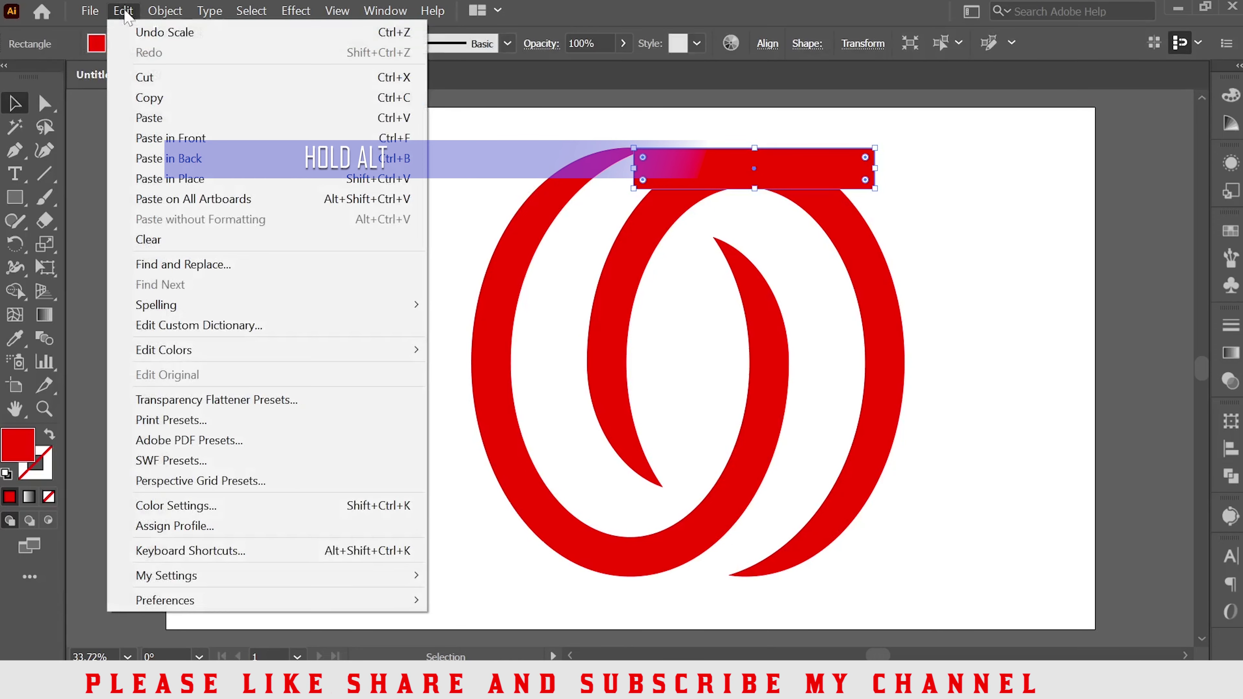
{"action": "left_click", "coordinate": [182, 178]}
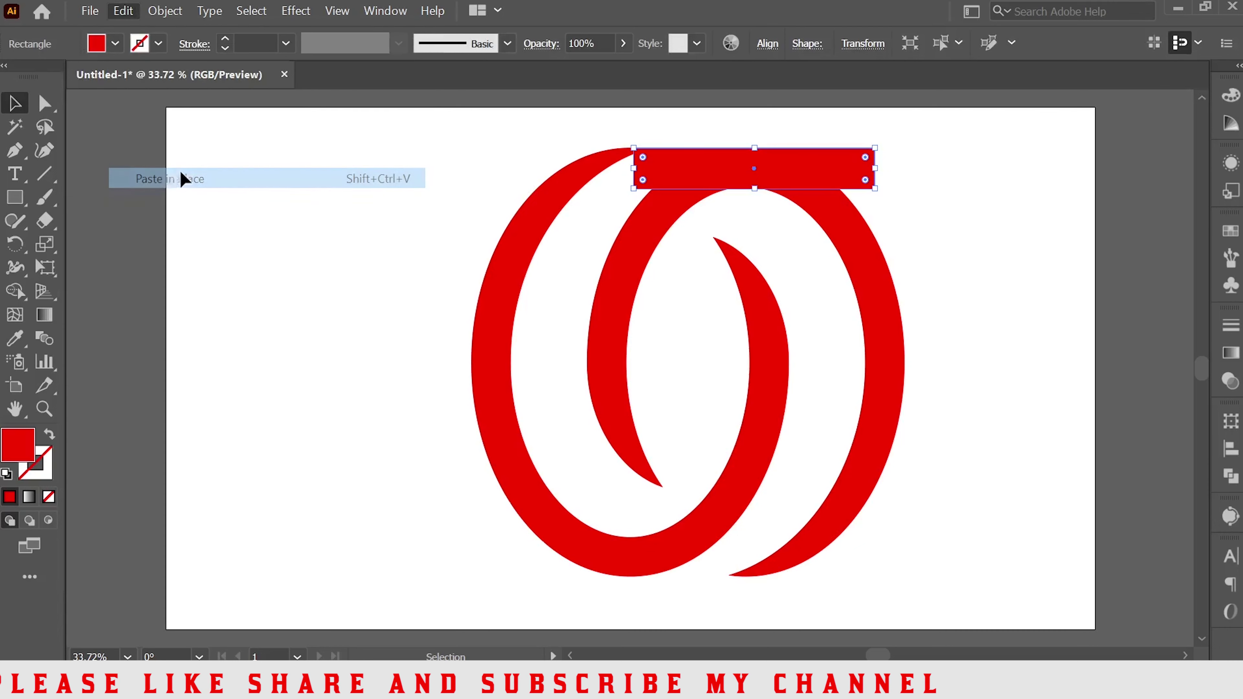
{"action": "left_click_drag", "start_coordinate": [807, 182], "coordinate": [807, 249]}
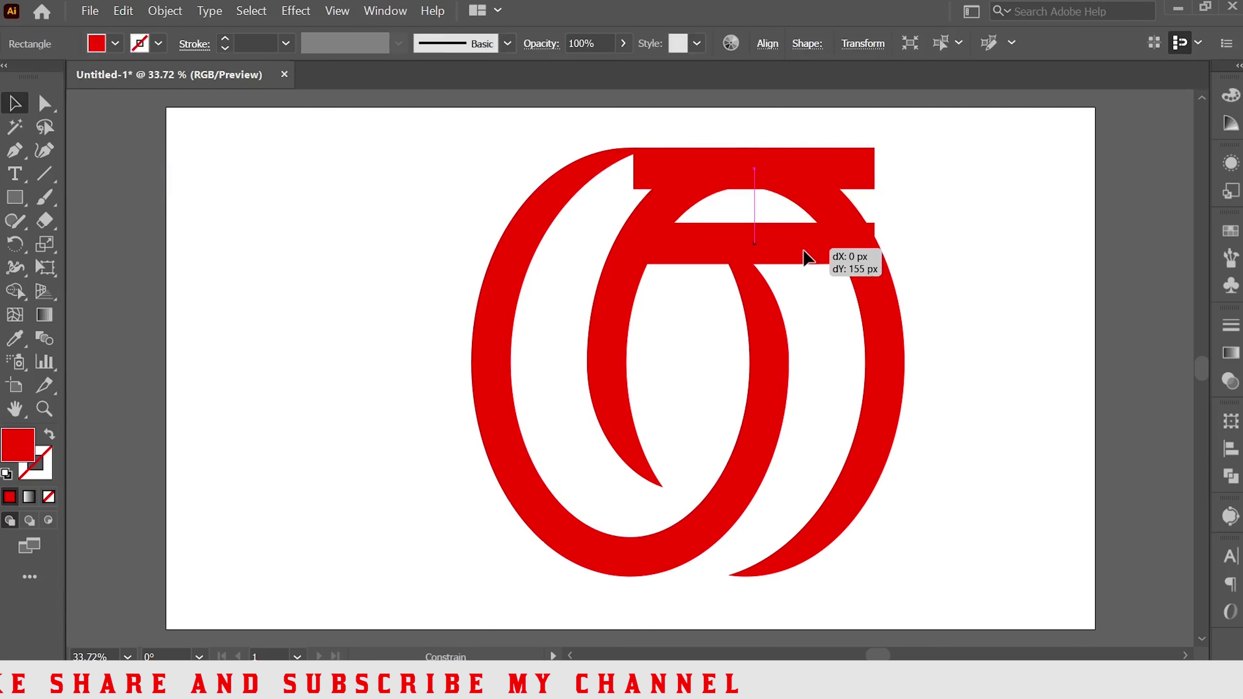
{"action": "left_click_drag", "start_coordinate": [806, 249], "coordinate": [805, 258]}
Step: Move both bars down to cross the right ring at mid-height
{"action": "left_click", "coordinate": [834, 178], "text": "shift"}
{"action": "left_click_drag", "start_coordinate": [827, 172], "coordinate": [872, 363]}
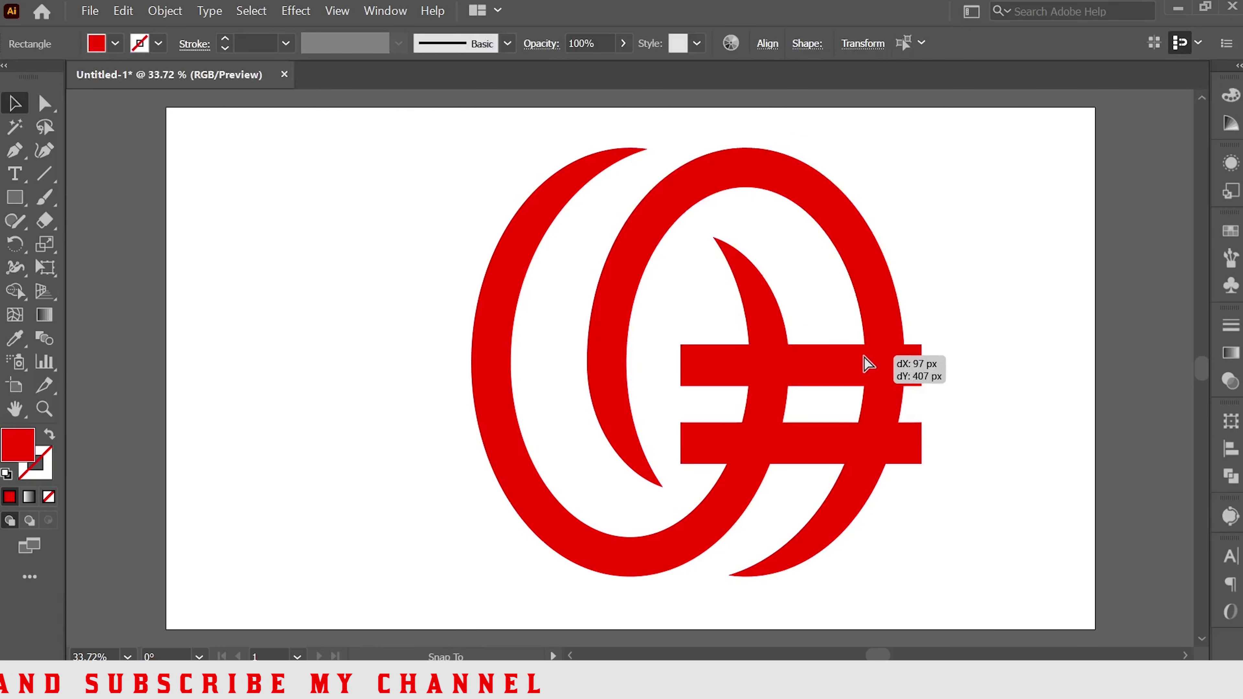
{"action": "left_click_drag", "start_coordinate": [872, 363], "coordinate": [856, 370]}
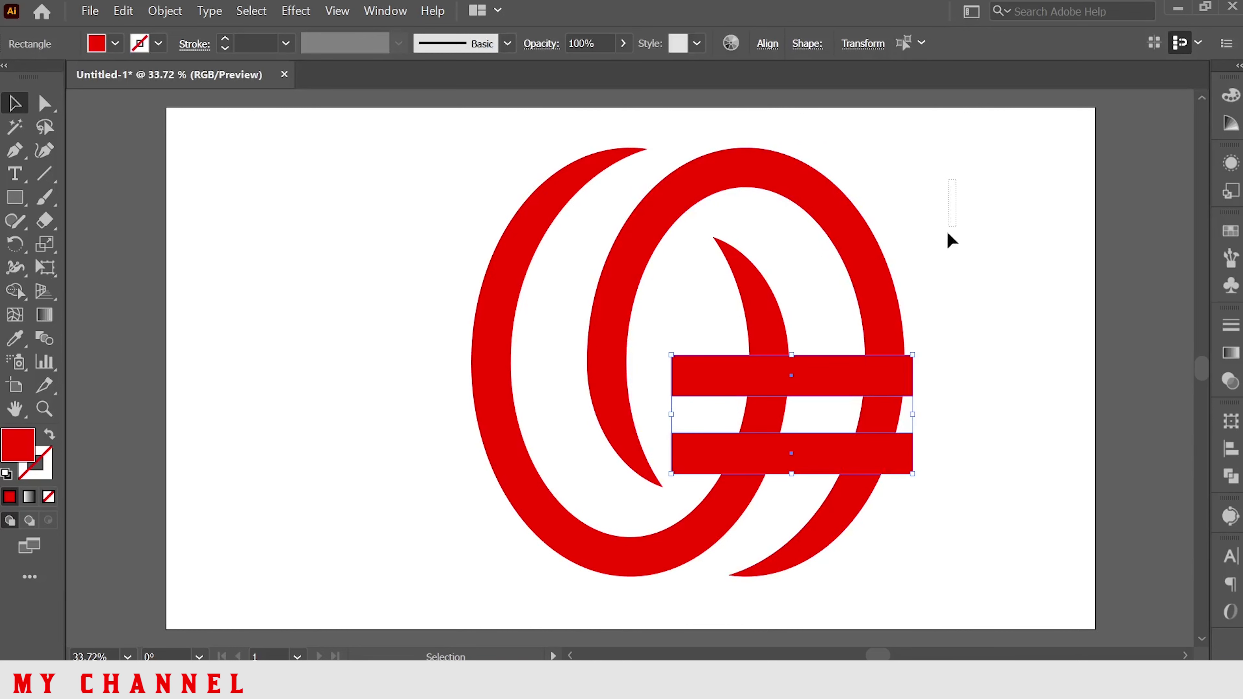
Step: Select all logo pieces and merge the right ring, top bar and crescent with Shape Builder
{"action": "left_click_drag", "start_coordinate": [547, 443], "coordinate": [345, 453]}
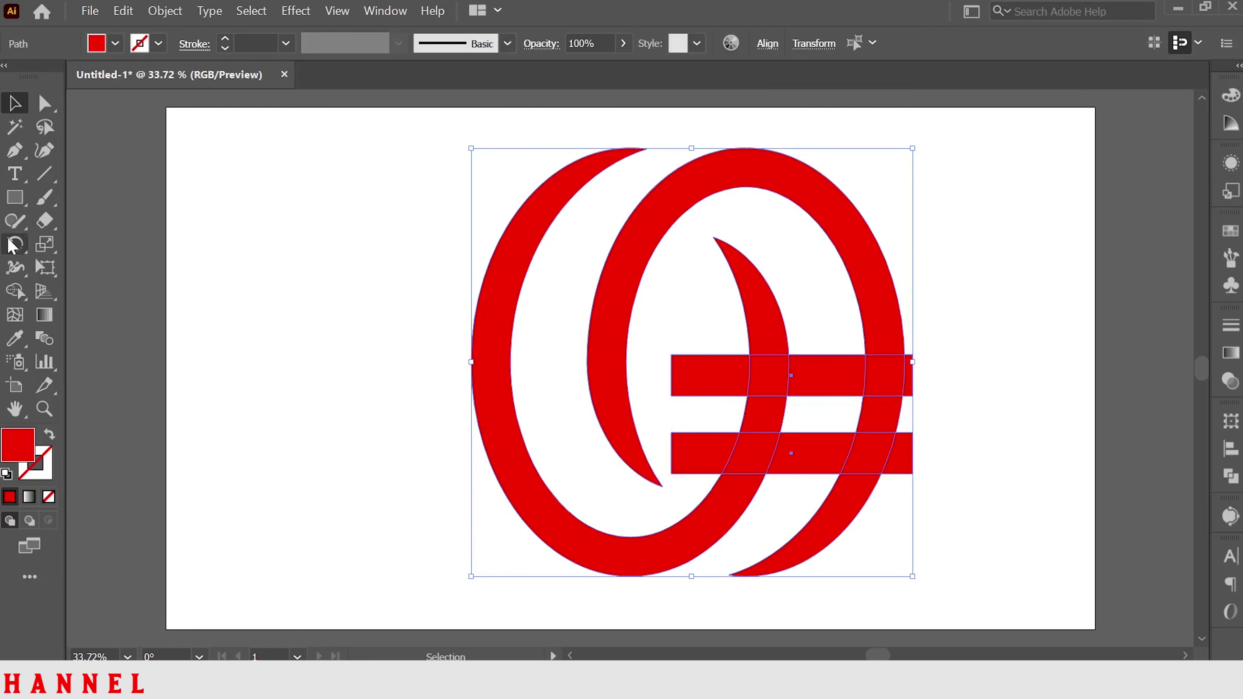
{"action": "left_click", "coordinate": [18, 298]}
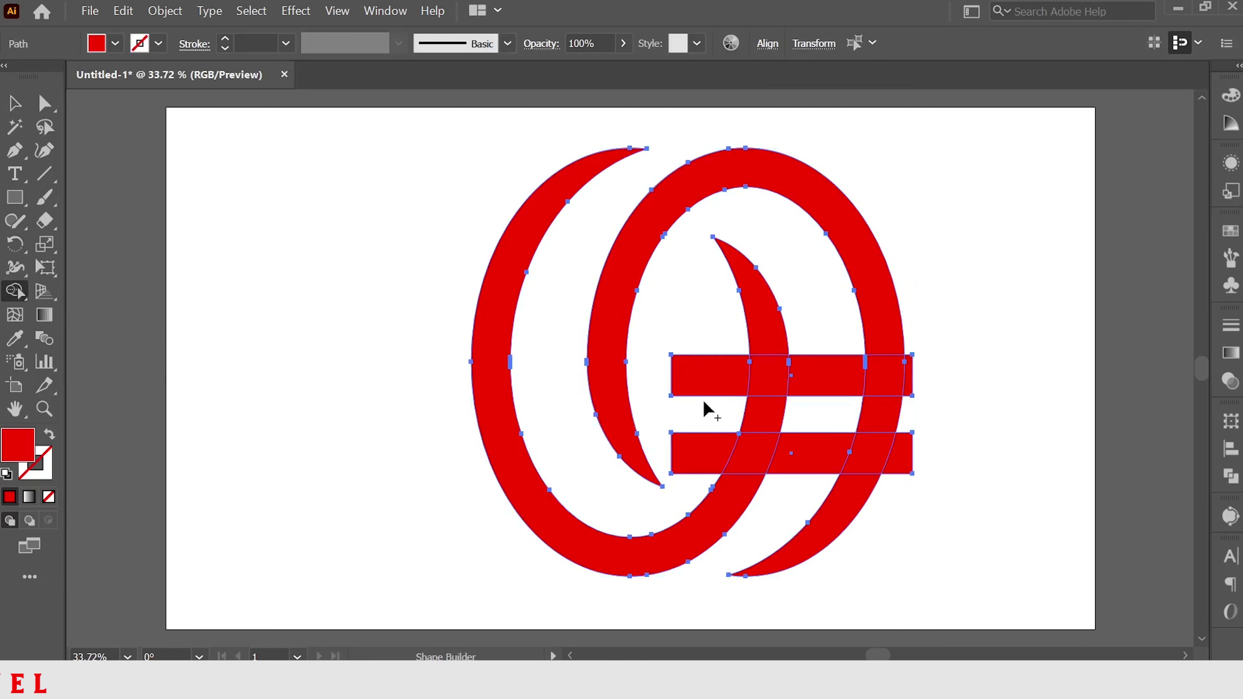
{"action": "left_click_drag", "start_coordinate": [710, 382], "coordinate": [890, 353]}
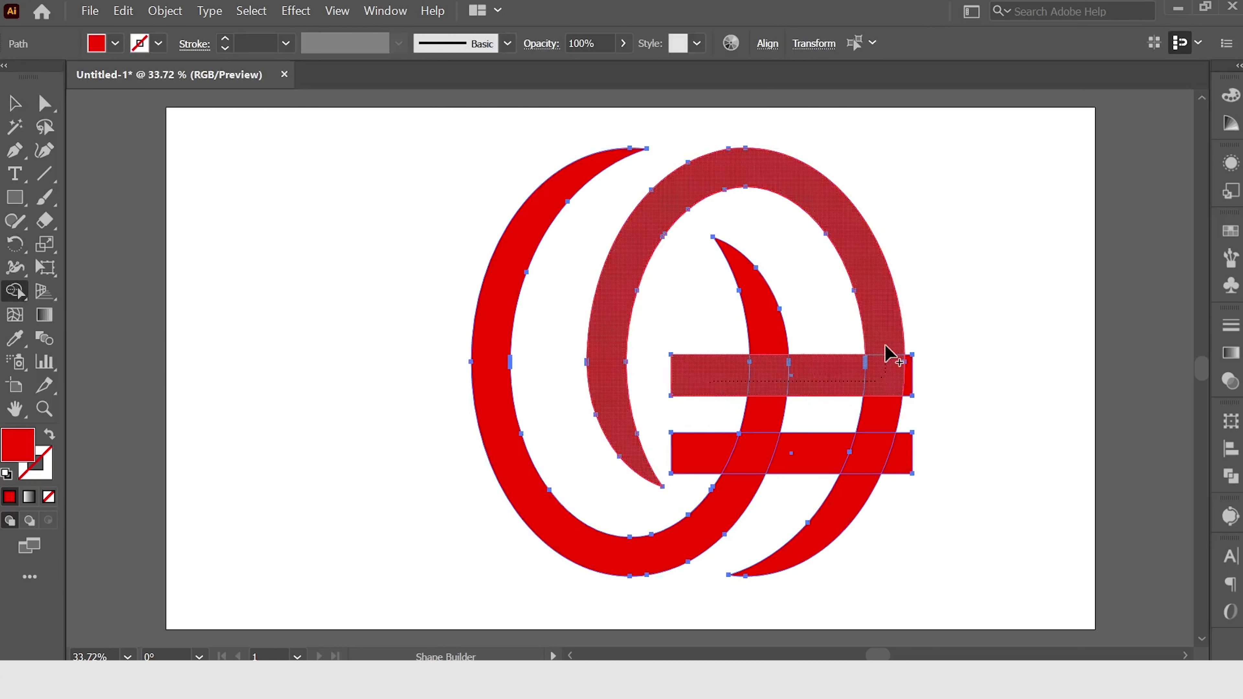
{"action": "left_click_drag", "start_coordinate": [806, 368], "coordinate": [773, 352]}
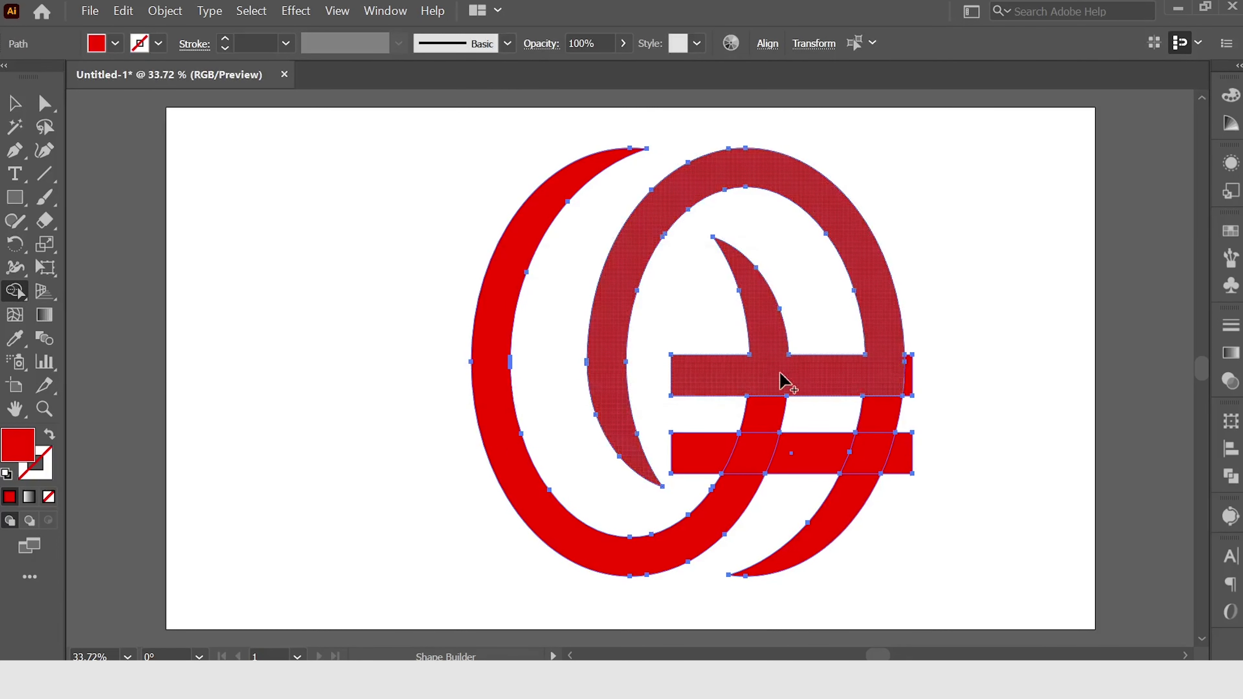
Step: Trim the bar ends and ring section between the bars, and merge the bottom bar into the lower arc
{"action": "left_click", "coordinate": [911, 378], "text": "alt"}
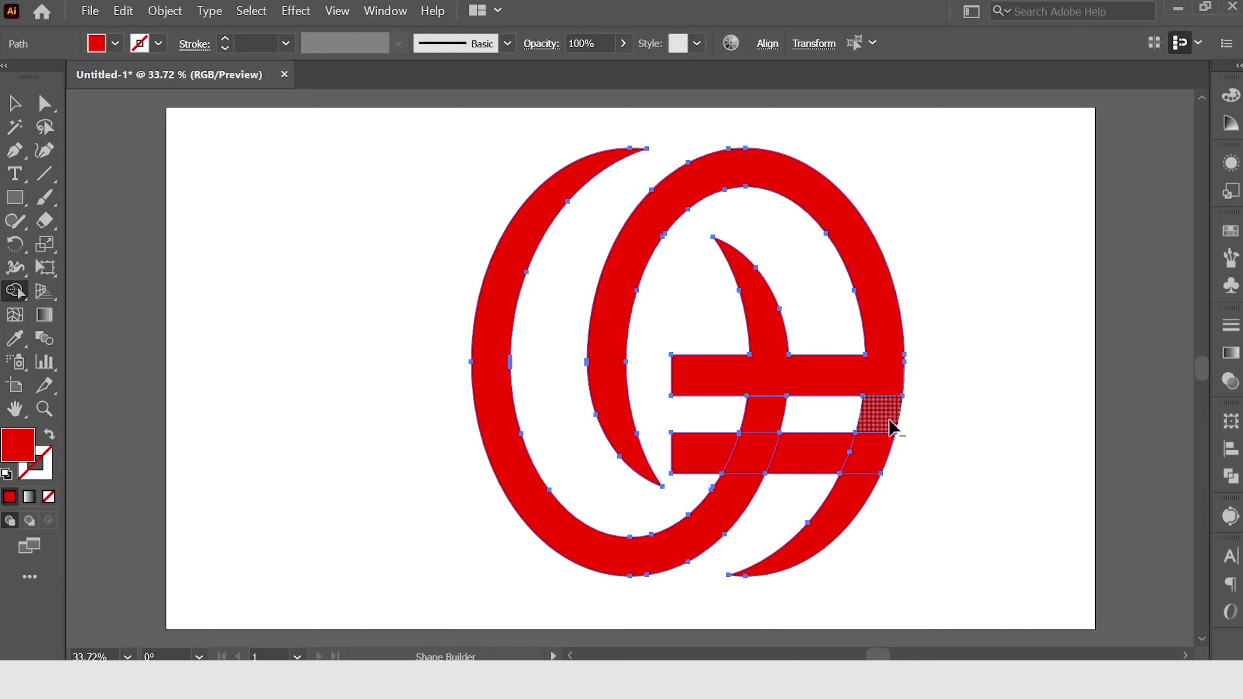
{"action": "left_click_drag", "start_coordinate": [890, 428], "coordinate": [837, 424]}
{"action": "left_click_drag", "start_coordinate": [727, 421], "coordinate": [685, 423]}
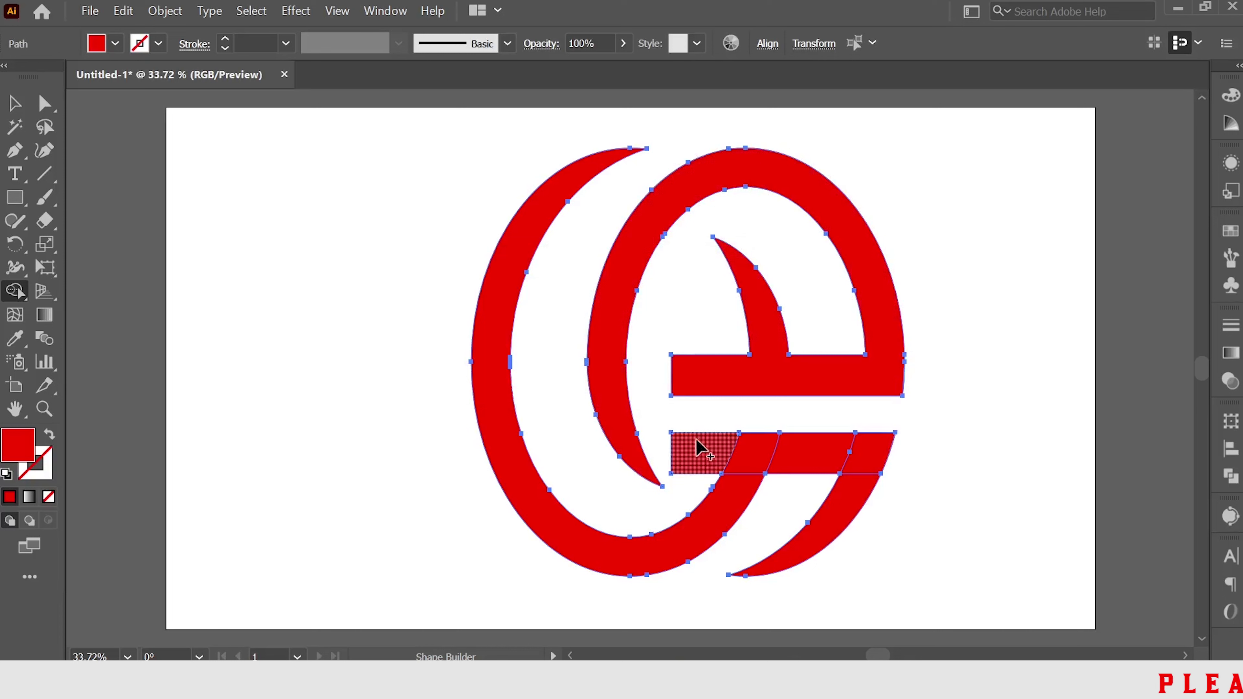
{"action": "left_click", "coordinate": [699, 453], "text": "alt"}
{"action": "left_click_drag", "start_coordinate": [762, 453], "coordinate": [721, 499]}
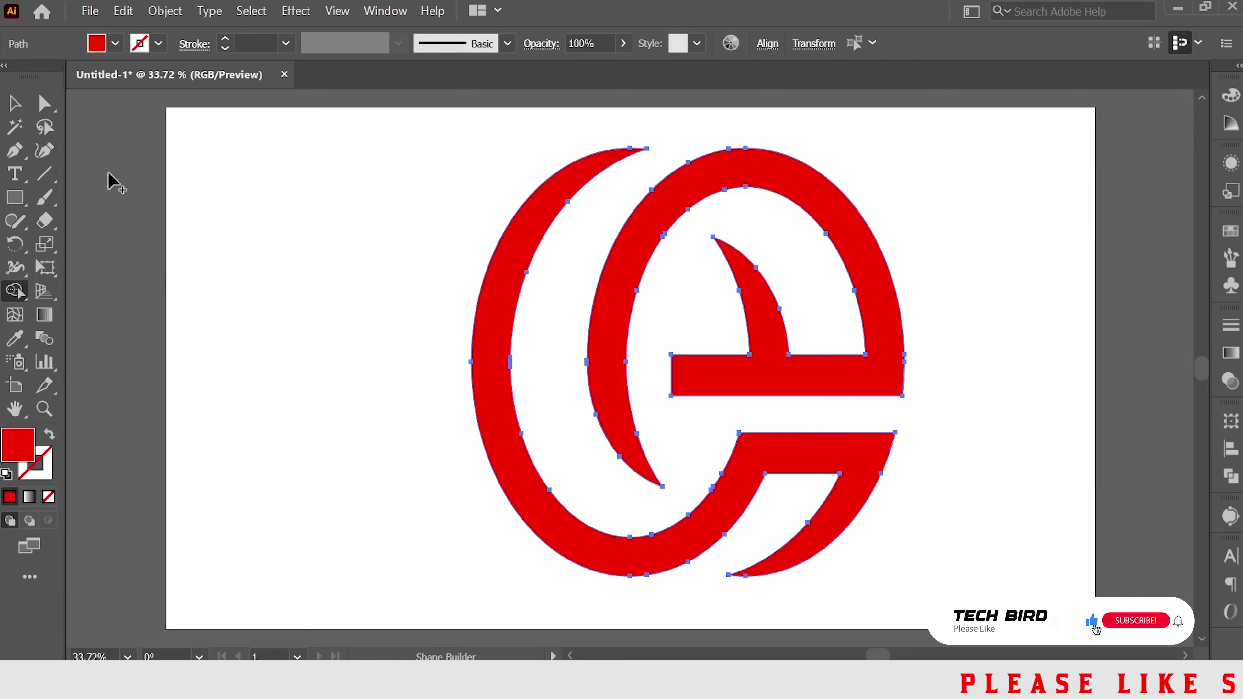
{"action": "left_click", "coordinate": [15, 103]}
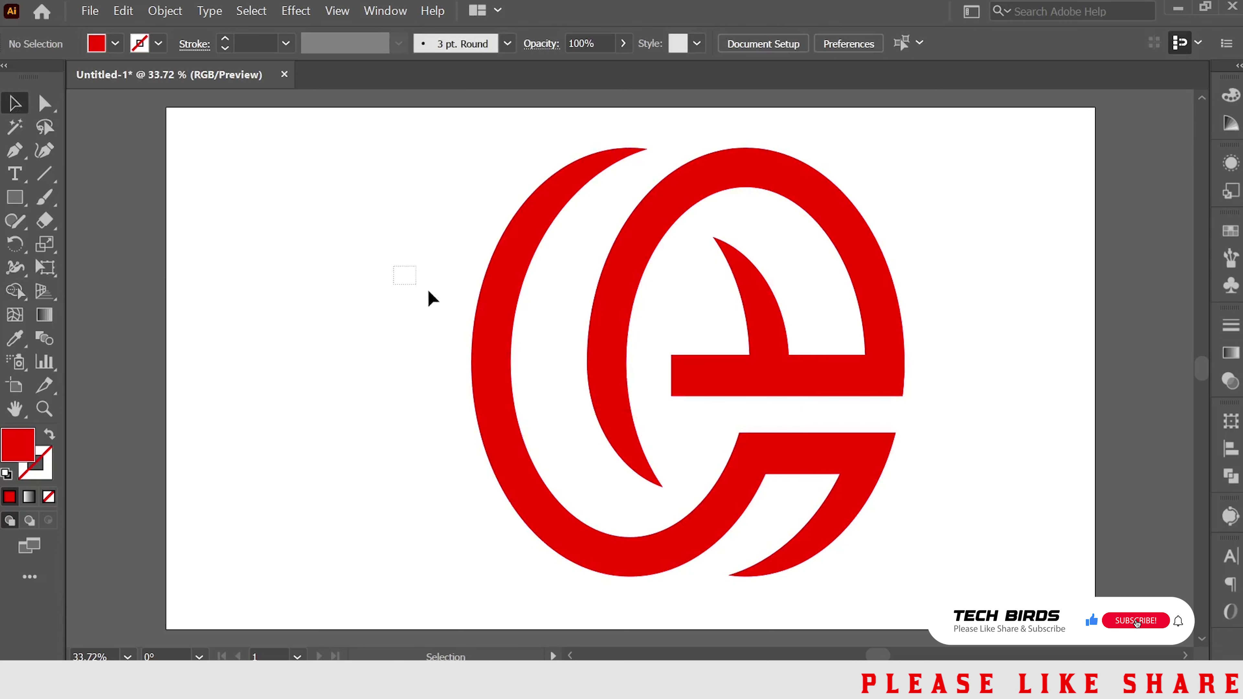
Step: Apply the White, Black gradient preset to the whole logo
{"action": "left_click_drag", "start_coordinate": [393, 266], "coordinate": [666, 465]}
{"action": "left_click", "coordinate": [1230, 353]}
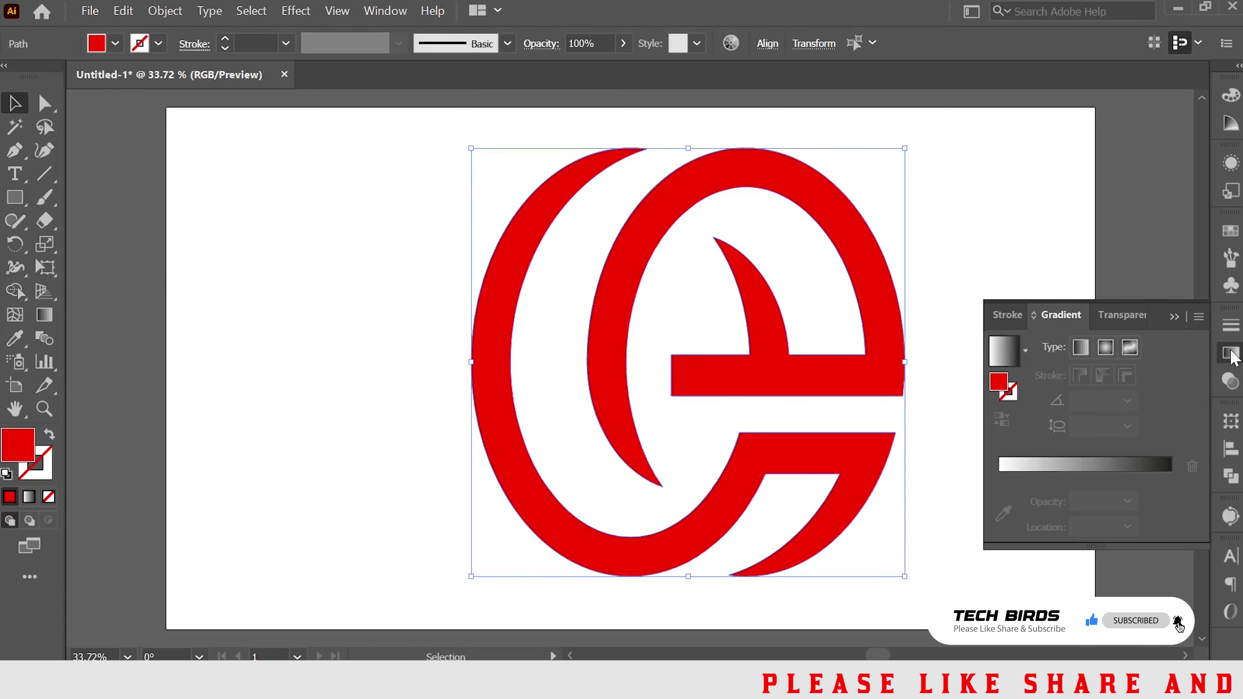
{"action": "left_click", "coordinate": [1025, 351]}
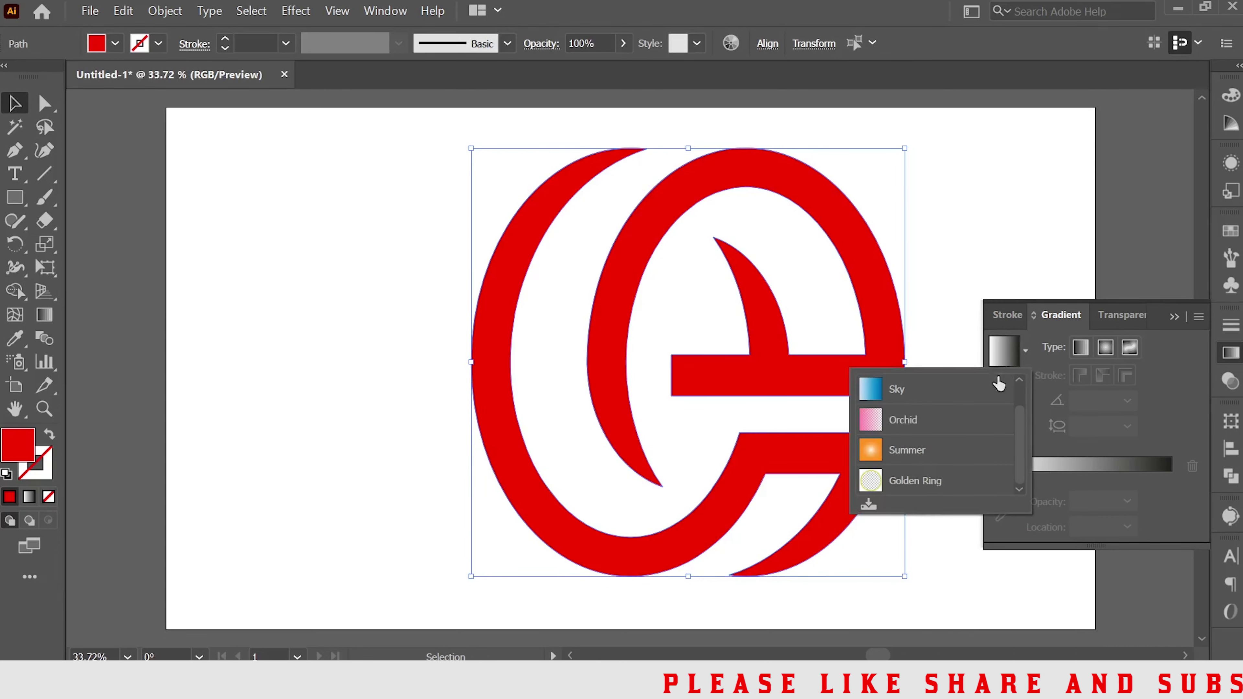
{"action": "scroll", "coordinate": [1006, 394], "scroll_direction": "up", "scroll_amount": 1}
{"action": "left_click", "coordinate": [929, 395]}
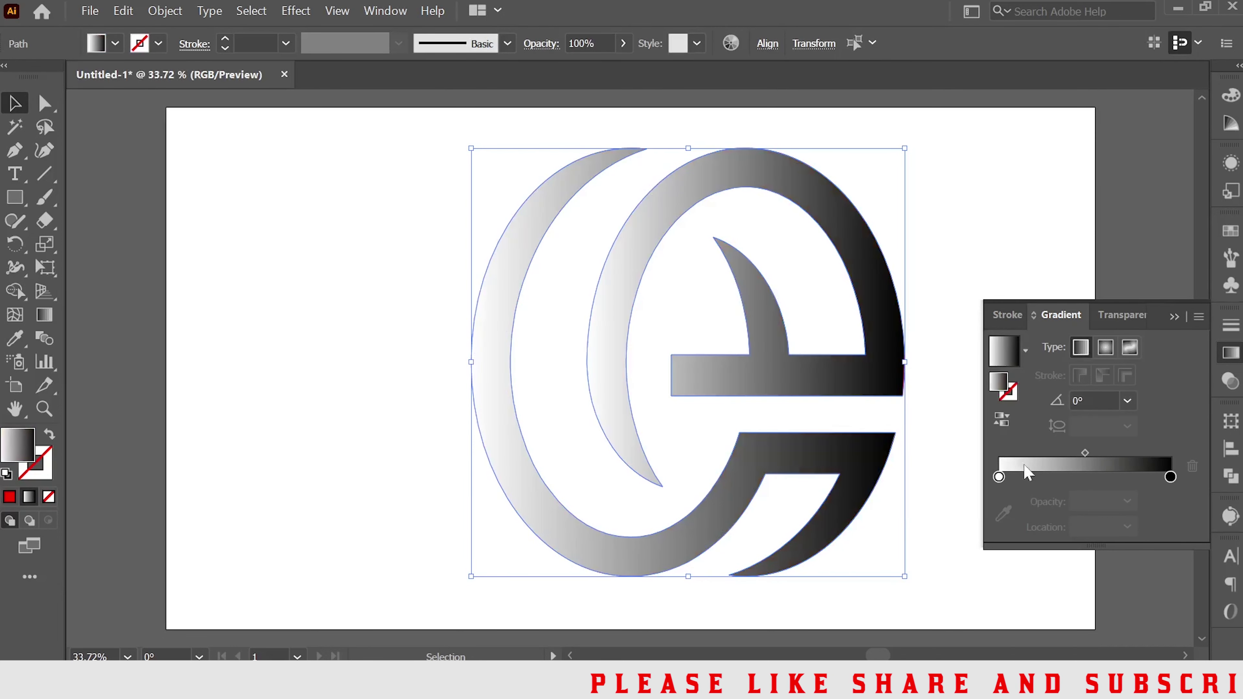
Step: Set the gradient's left stop to red and right stop to magenta, then select the inner e
{"action": "double_click", "coordinate": [998, 476]}
{"action": "left_click", "coordinate": [918, 302]}
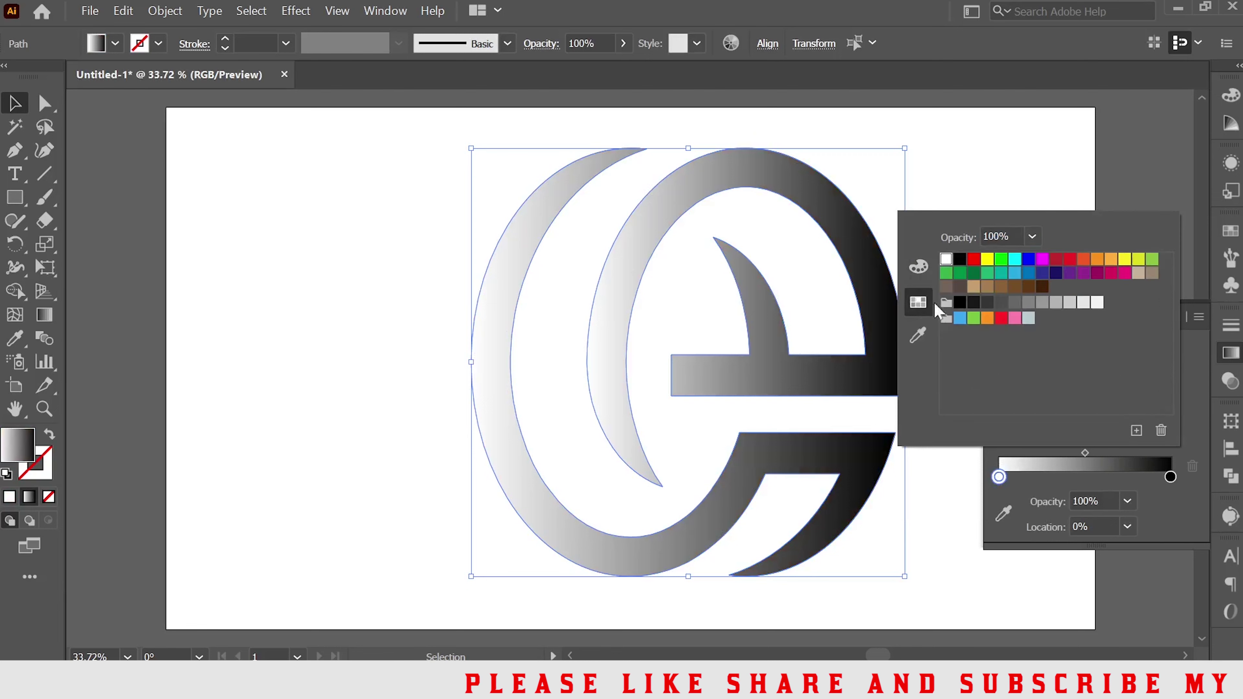
{"action": "left_click", "coordinate": [974, 259]}
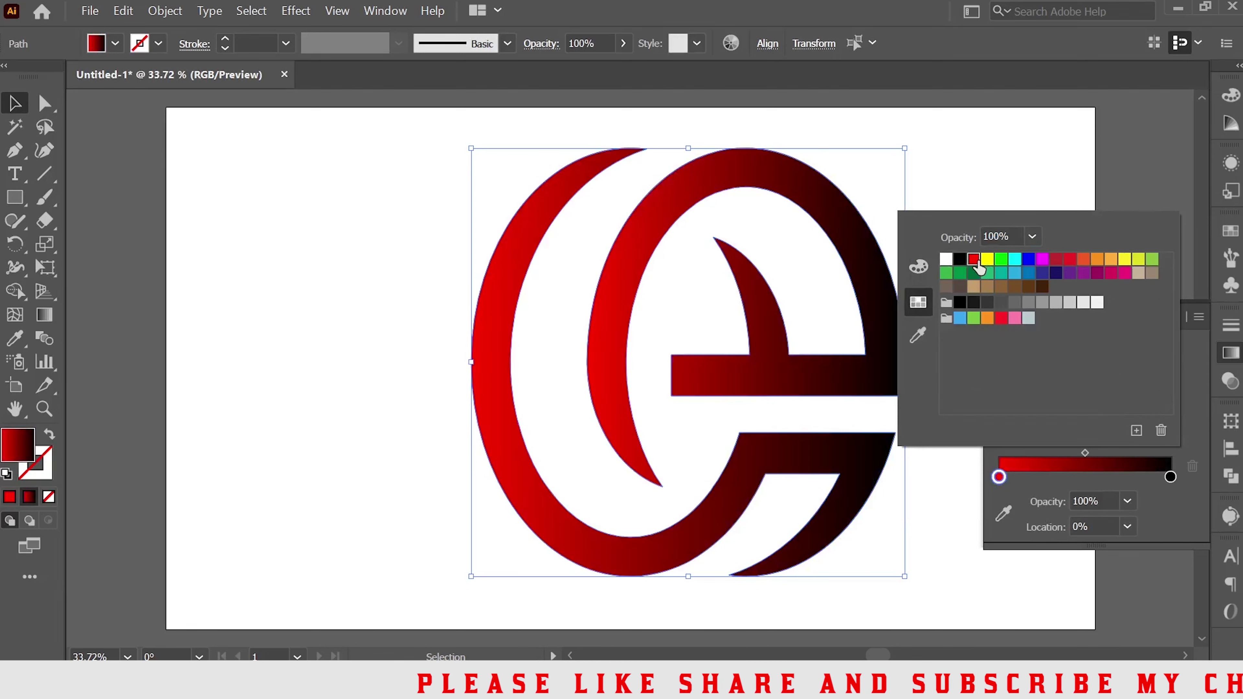
{"action": "double_click", "coordinate": [1171, 477]}
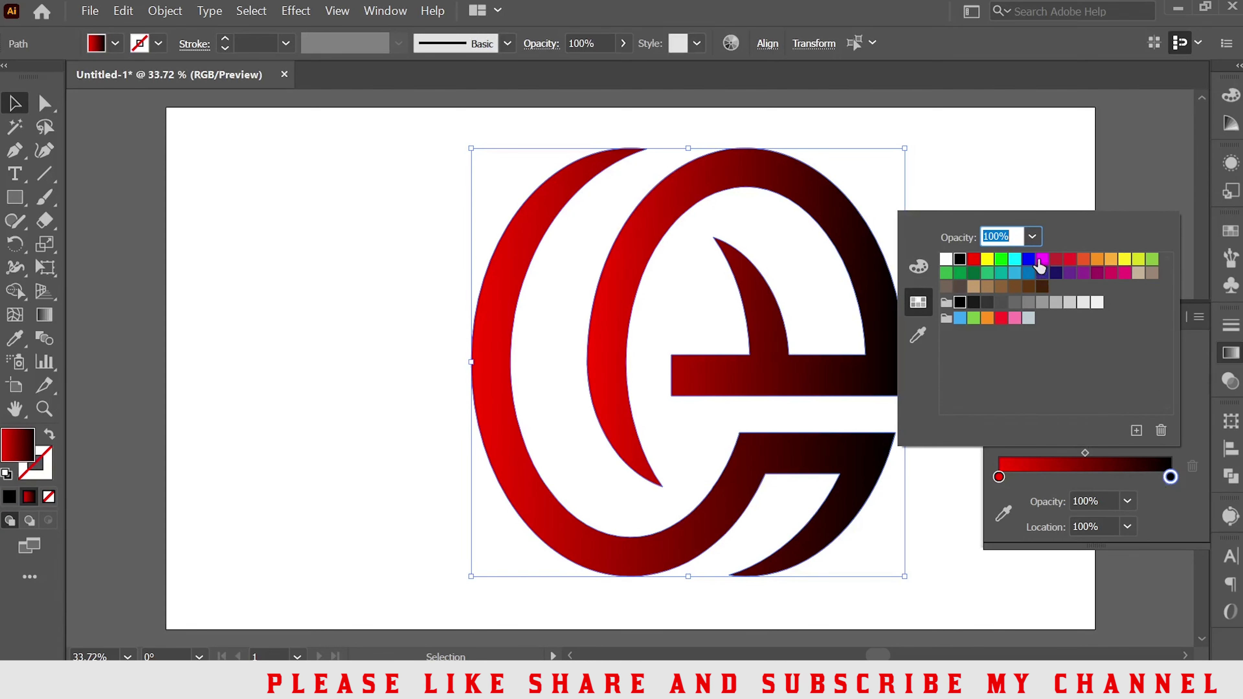
{"action": "left_click", "coordinate": [1041, 260]}
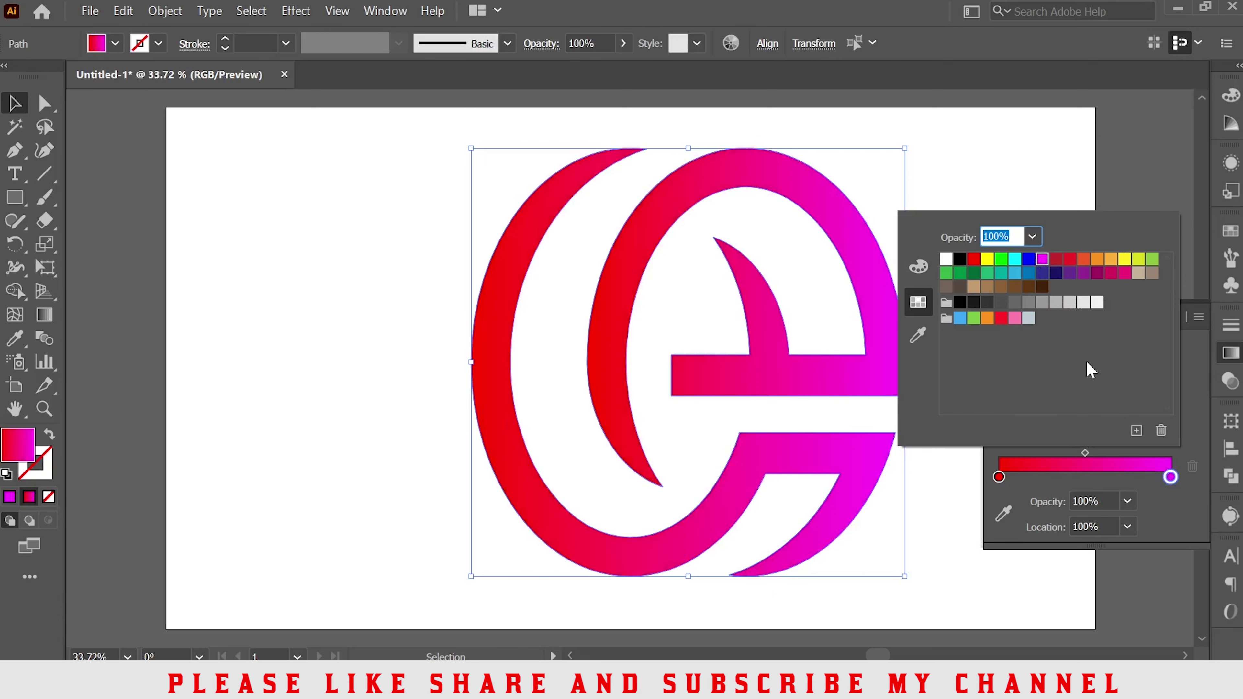
{"action": "left_click", "coordinate": [1200, 426]}
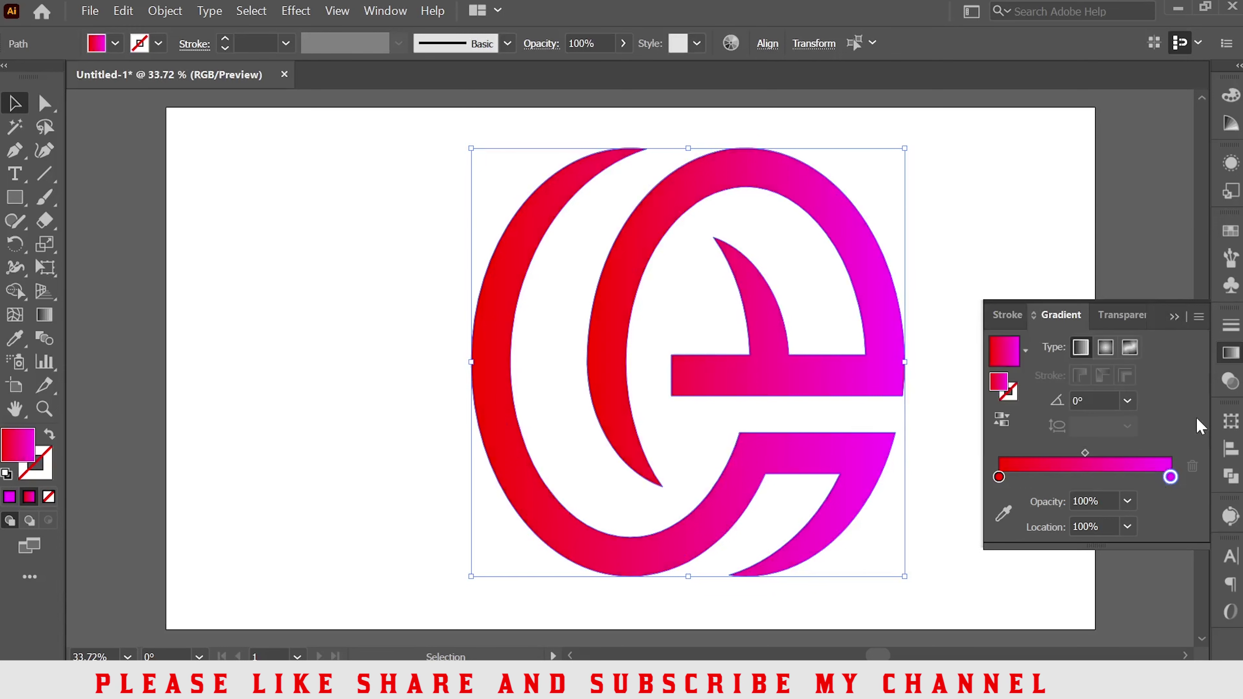
{"action": "left_click", "coordinate": [1175, 317]}
{"action": "left_click", "coordinate": [1018, 355]}
{"action": "left_click", "coordinate": [892, 368]}
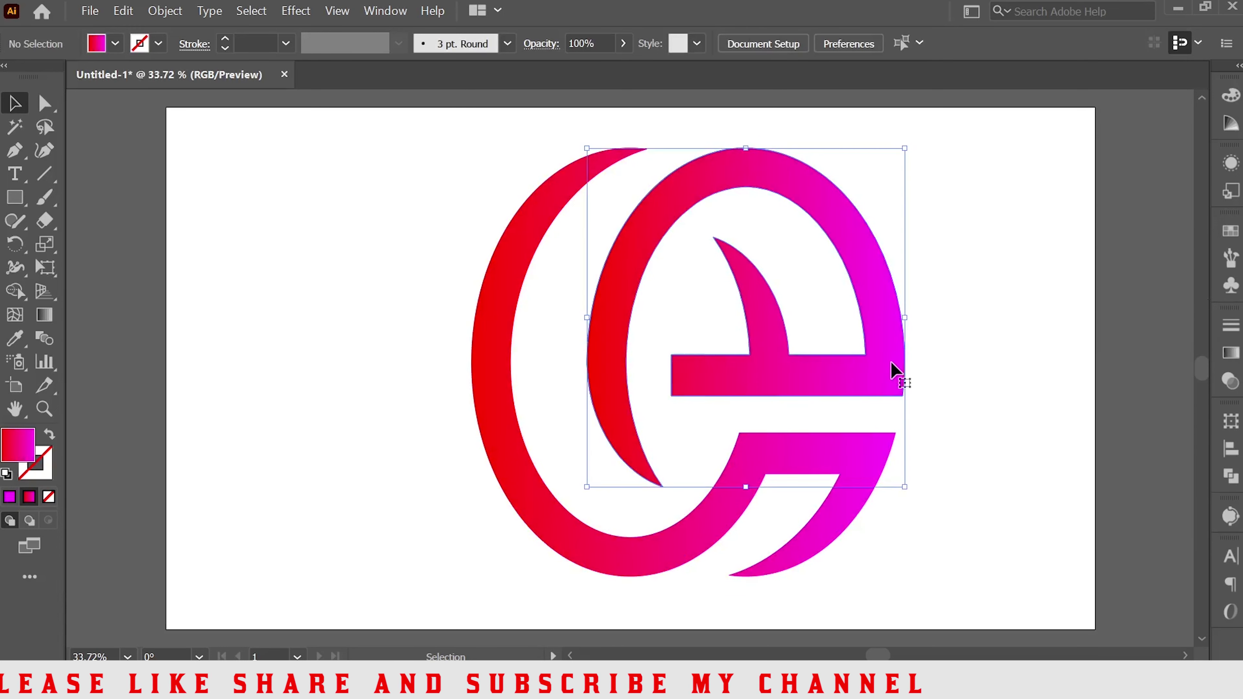
Step: Angle the inner e's gradient so red sits at the top and magenta at lower left
{"action": "left_click", "coordinate": [44, 315]}
{"action": "left_click_drag", "start_coordinate": [652, 478], "coordinate": [848, 362]}
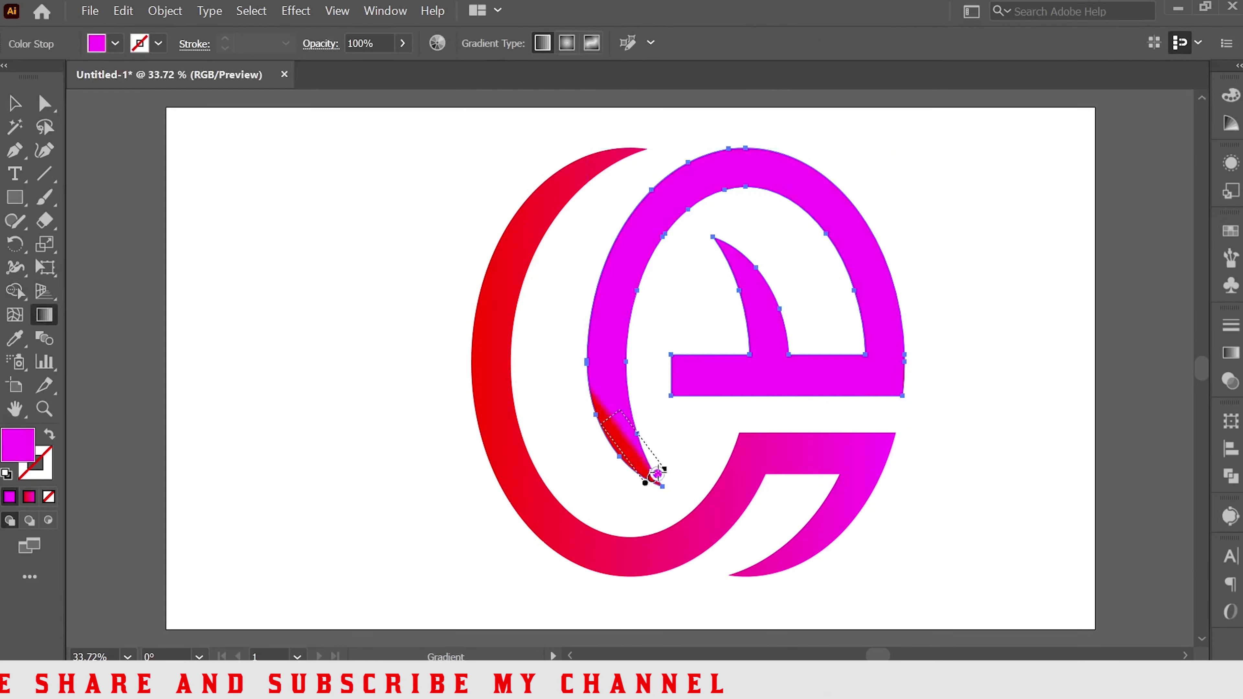
{"action": "left_click_drag", "start_coordinate": [602, 395], "coordinate": [811, 270]}
{"action": "left_click_drag", "start_coordinate": [865, 351], "coordinate": [643, 473]}
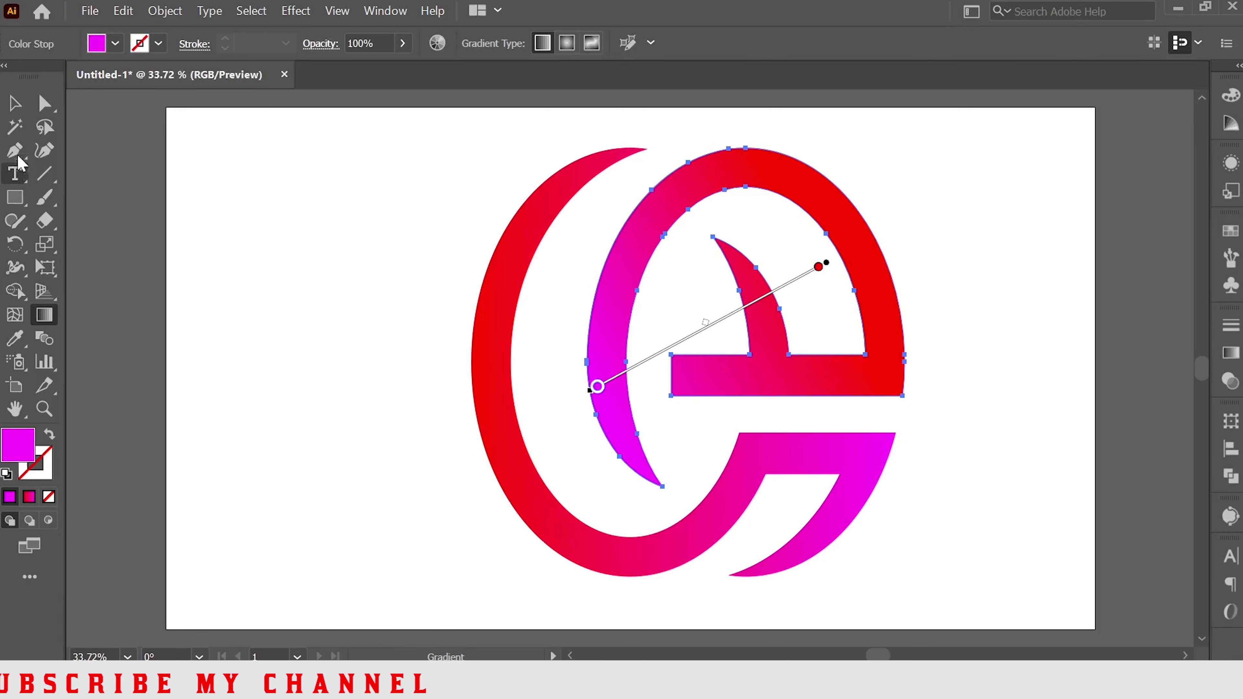
{"action": "left_click", "coordinate": [15, 103]}
Step: Re-aim the outer C's gradient to run from red at the top down to magenta
{"action": "left_click", "coordinate": [650, 547]}
{"action": "left_click", "coordinate": [50, 316]}
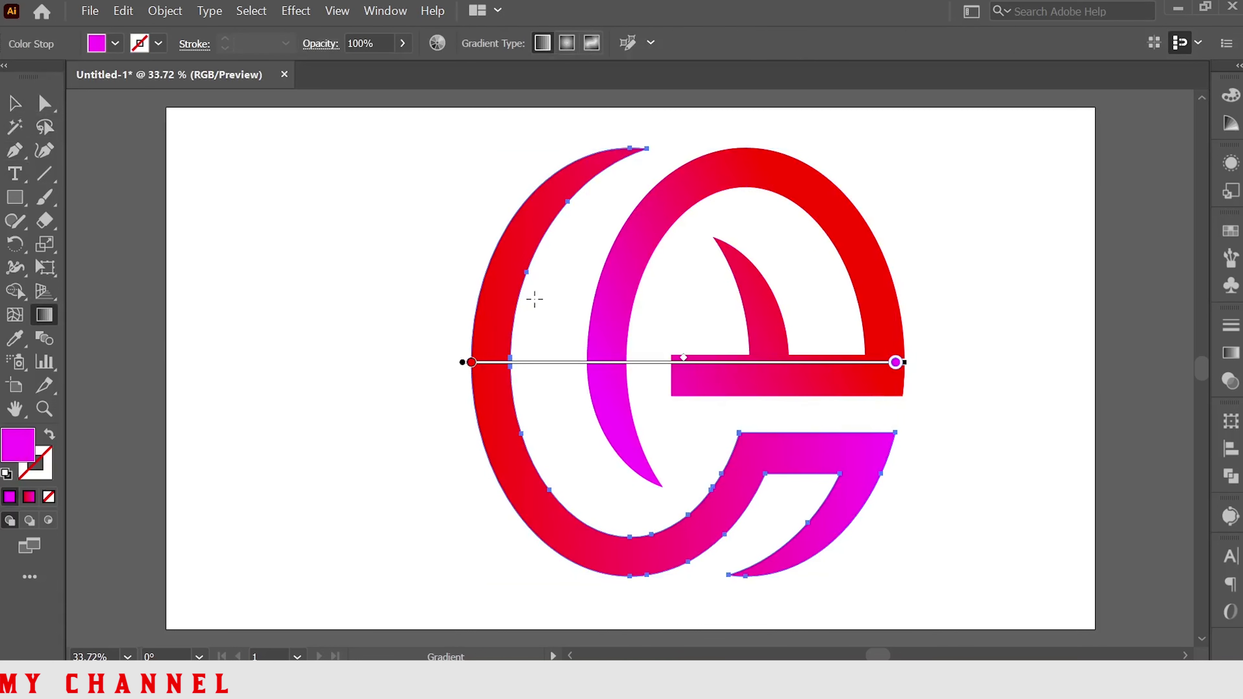
{"action": "left_click_drag", "start_coordinate": [640, 148], "coordinate": [514, 486]}
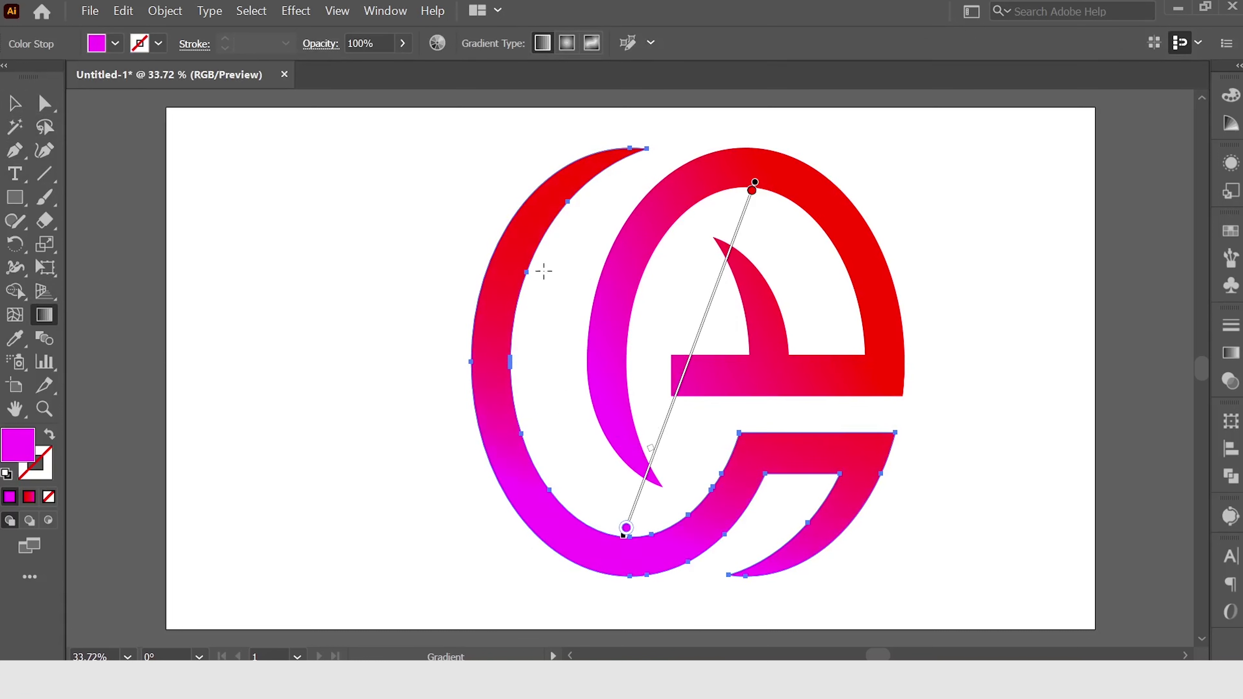
{"action": "mouse_move", "coordinate": [532, 228]}
{"action": "left_mouse_down"}
{"action": "mouse_move", "coordinate": [585, 436]}
{"action": "mouse_move", "coordinate": [624, 522]}
{"action": "mouse_move", "coordinate": [701, 578]}
{"action": "left_mouse_up"}
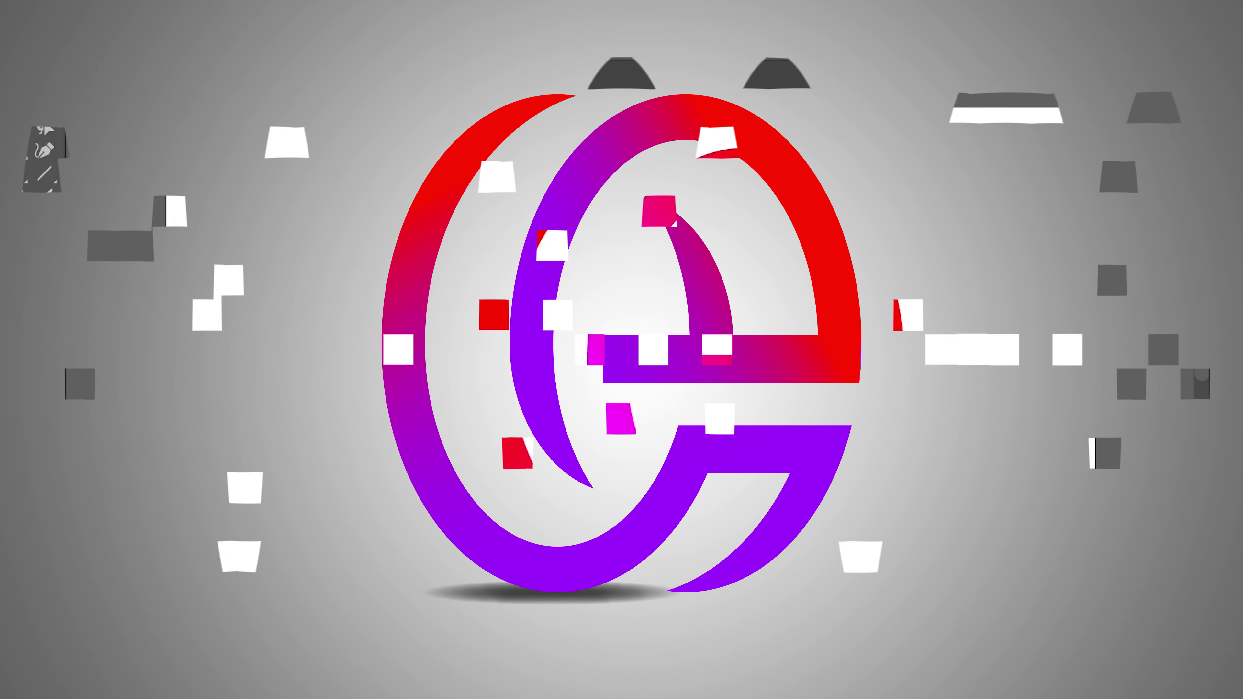